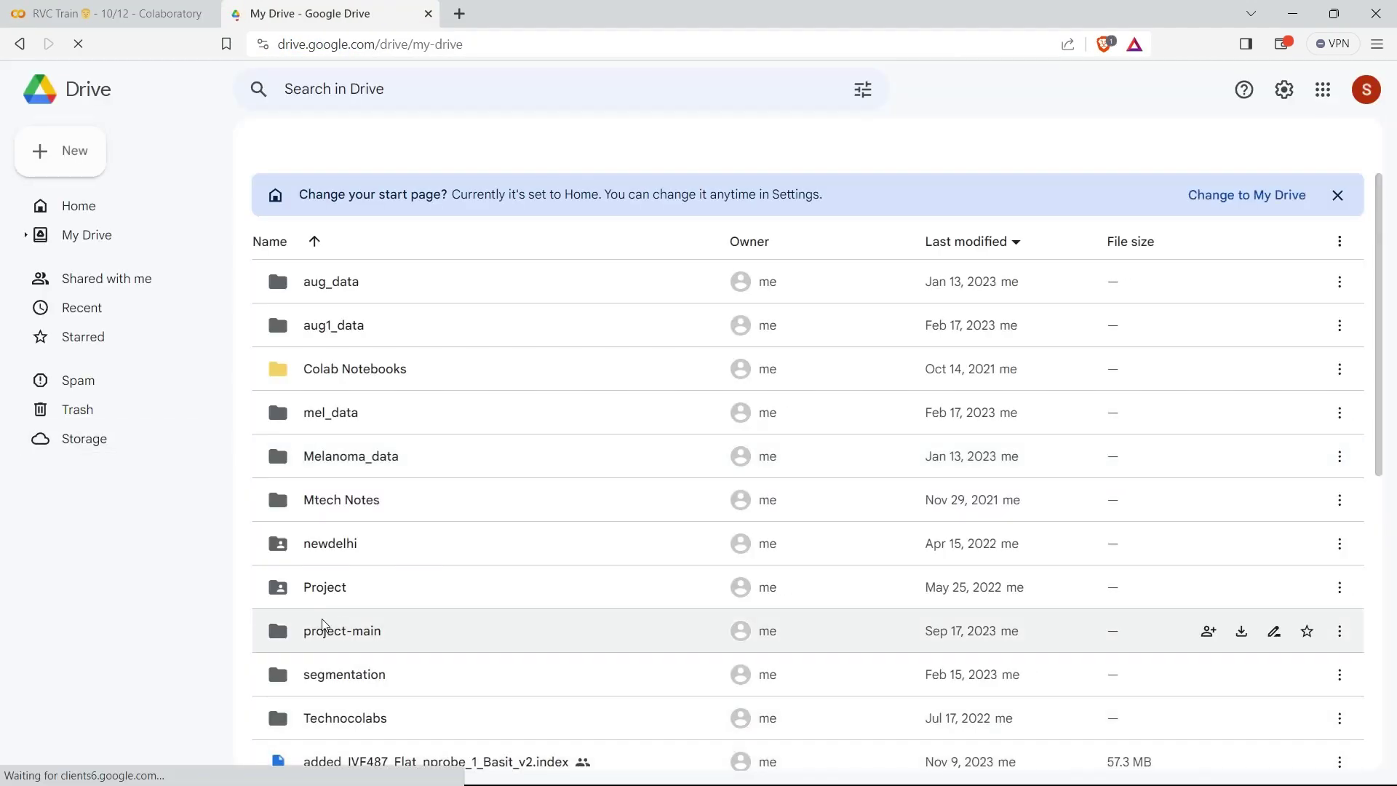
View the NeilModel .pth files in Drive's project-main/assets/weights folder, then return to RVC Train
double_click(333, 641)
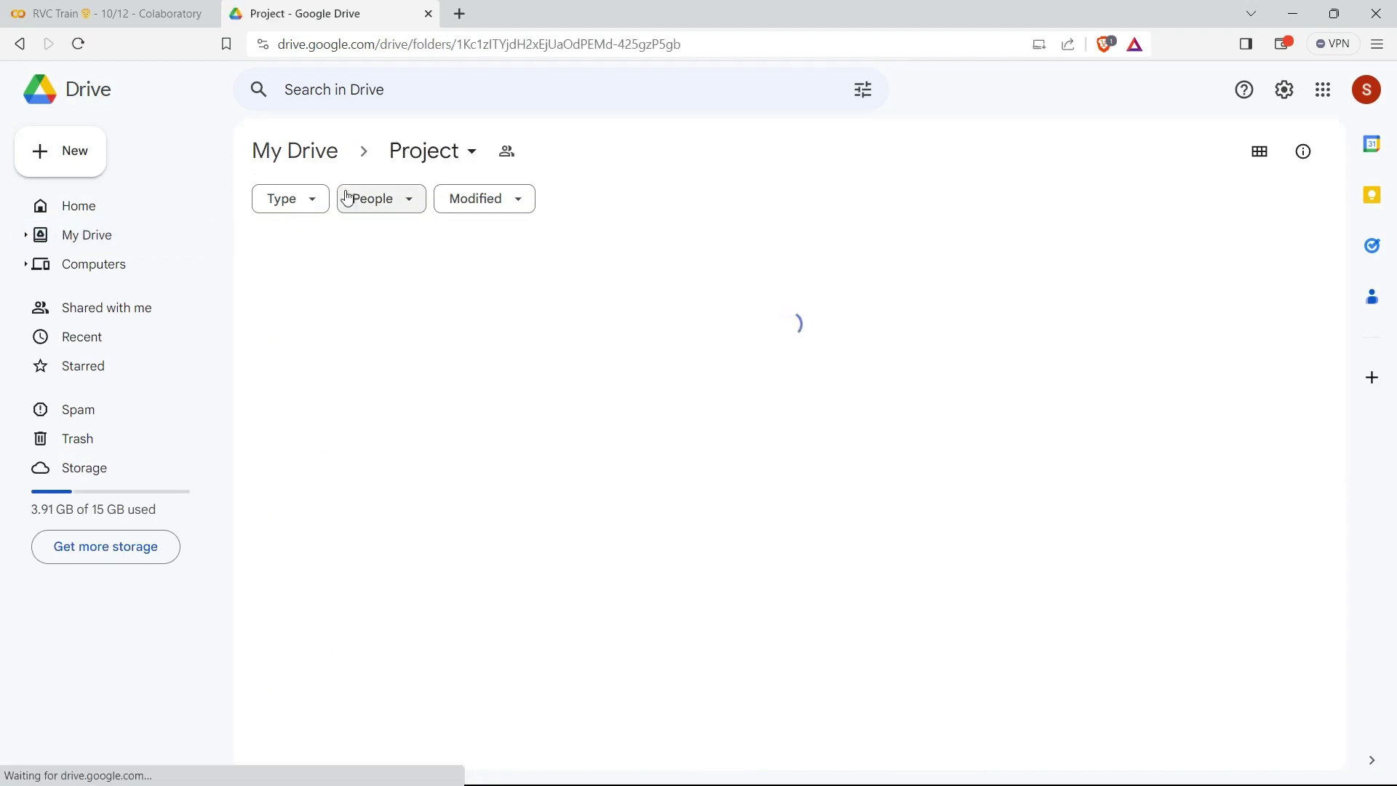
left_click(311, 160)
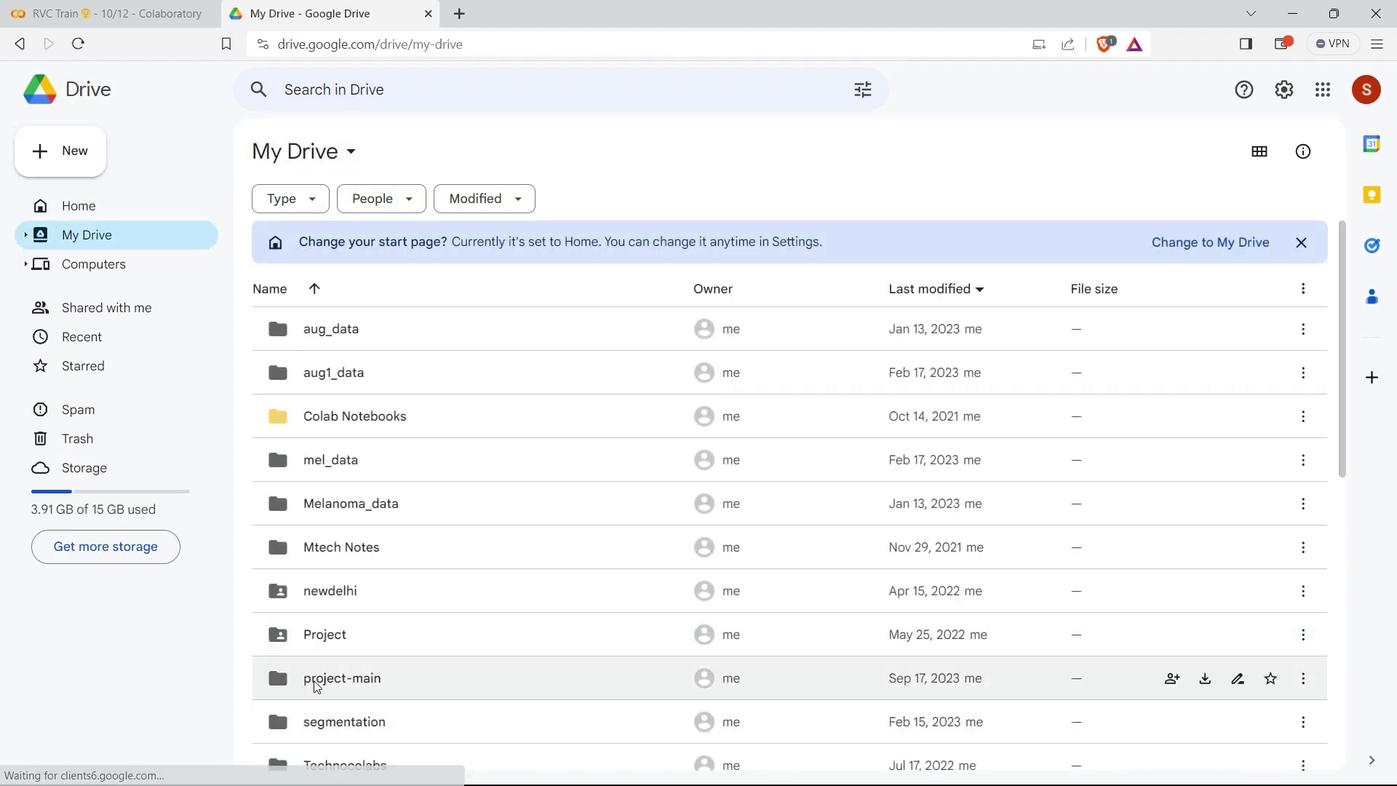
double_click(313, 685)
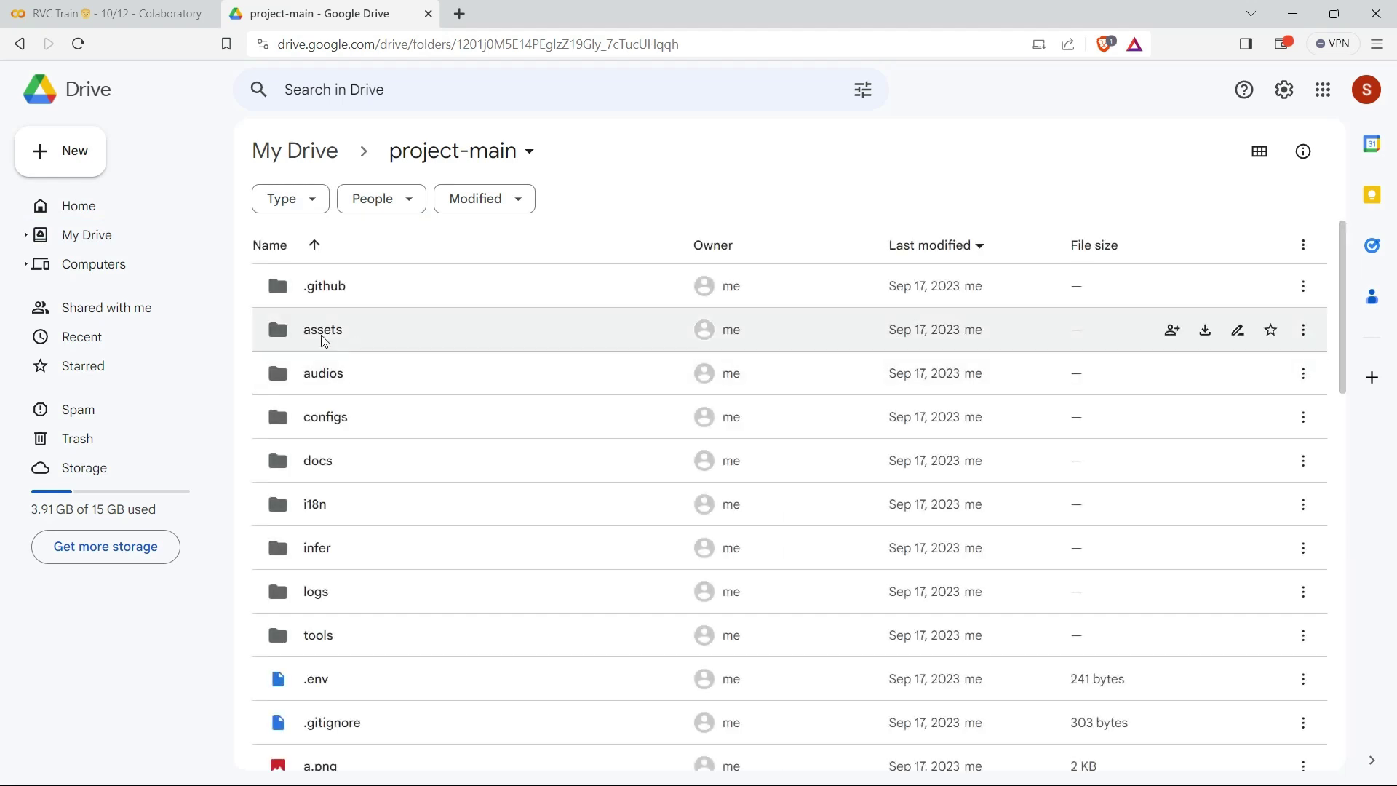
double_click(323, 339)
double_click(328, 507)
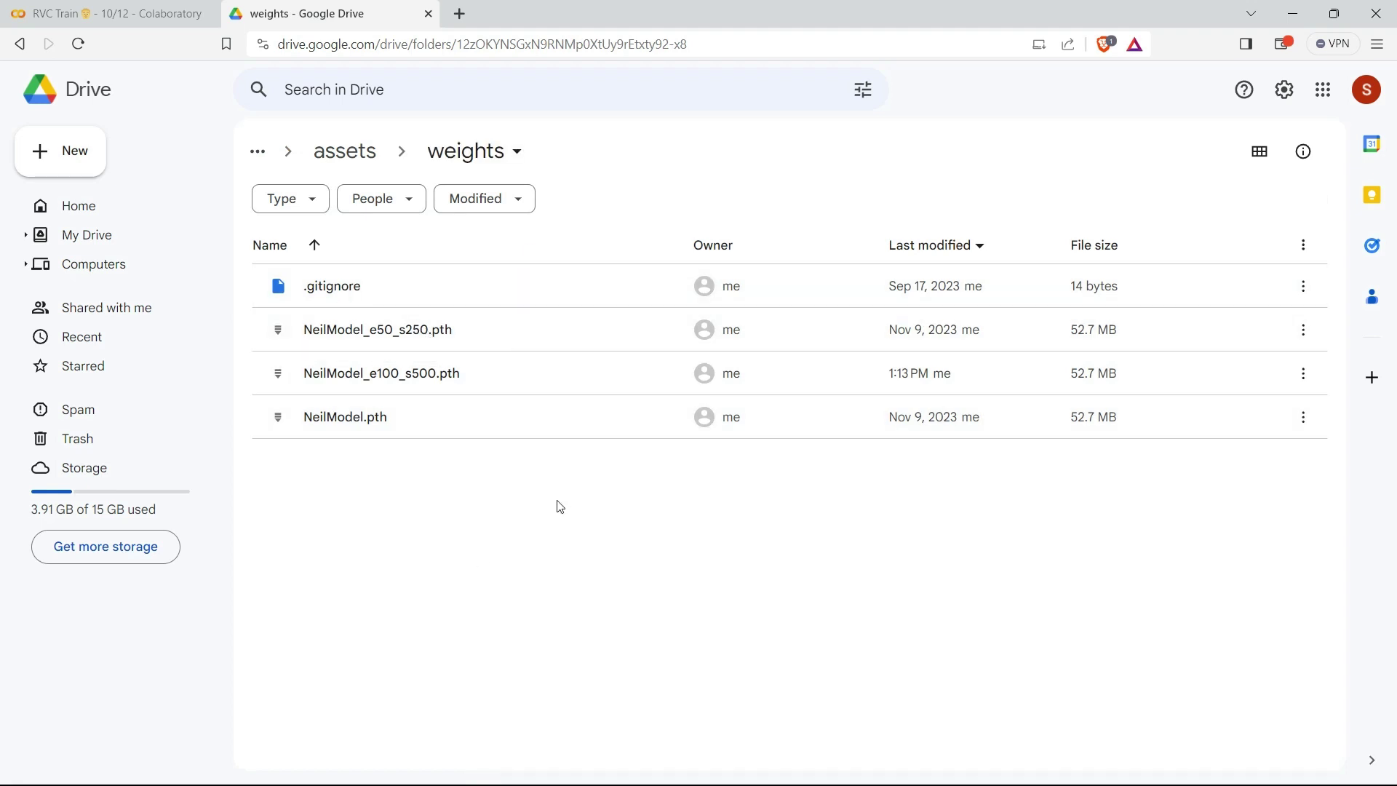
mouse_move(381, 373)
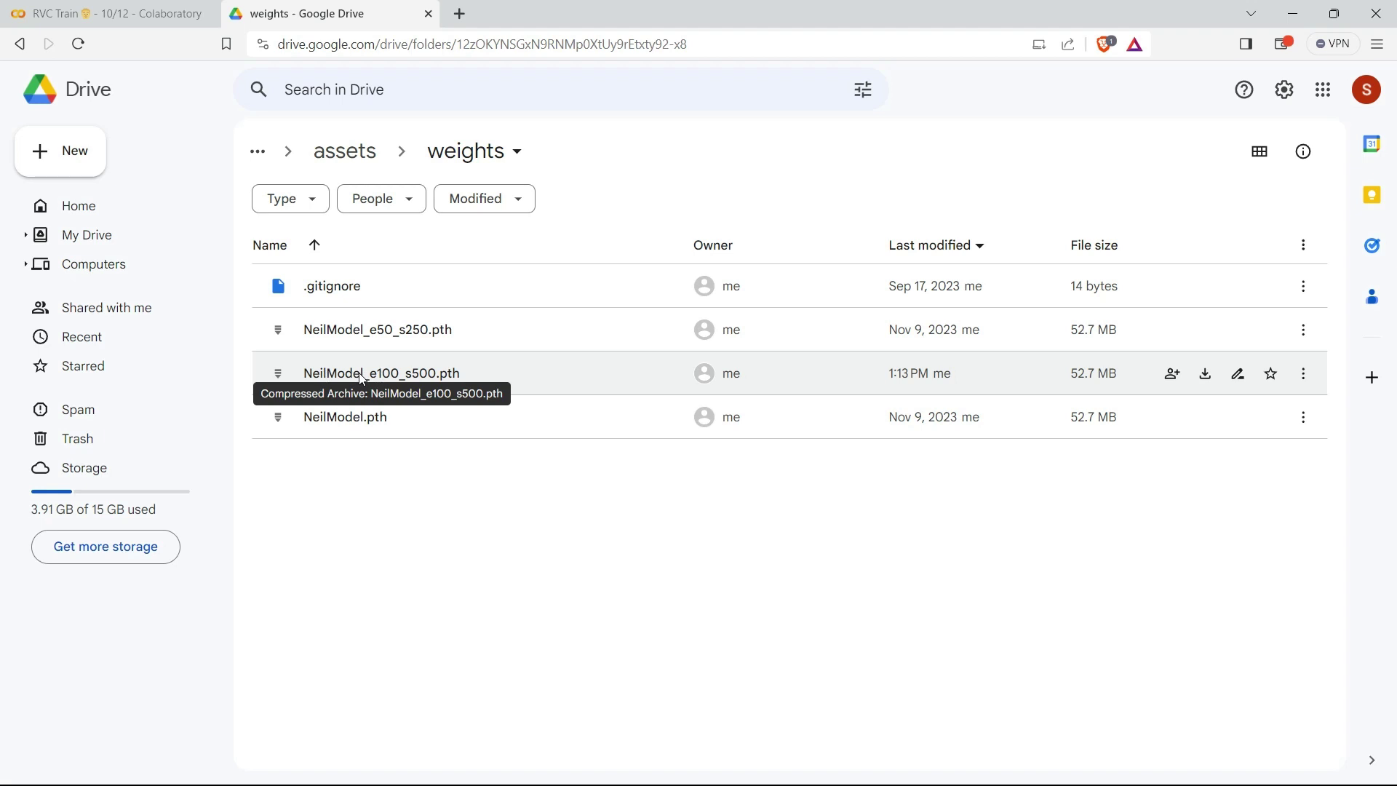
left_click(174, 9)
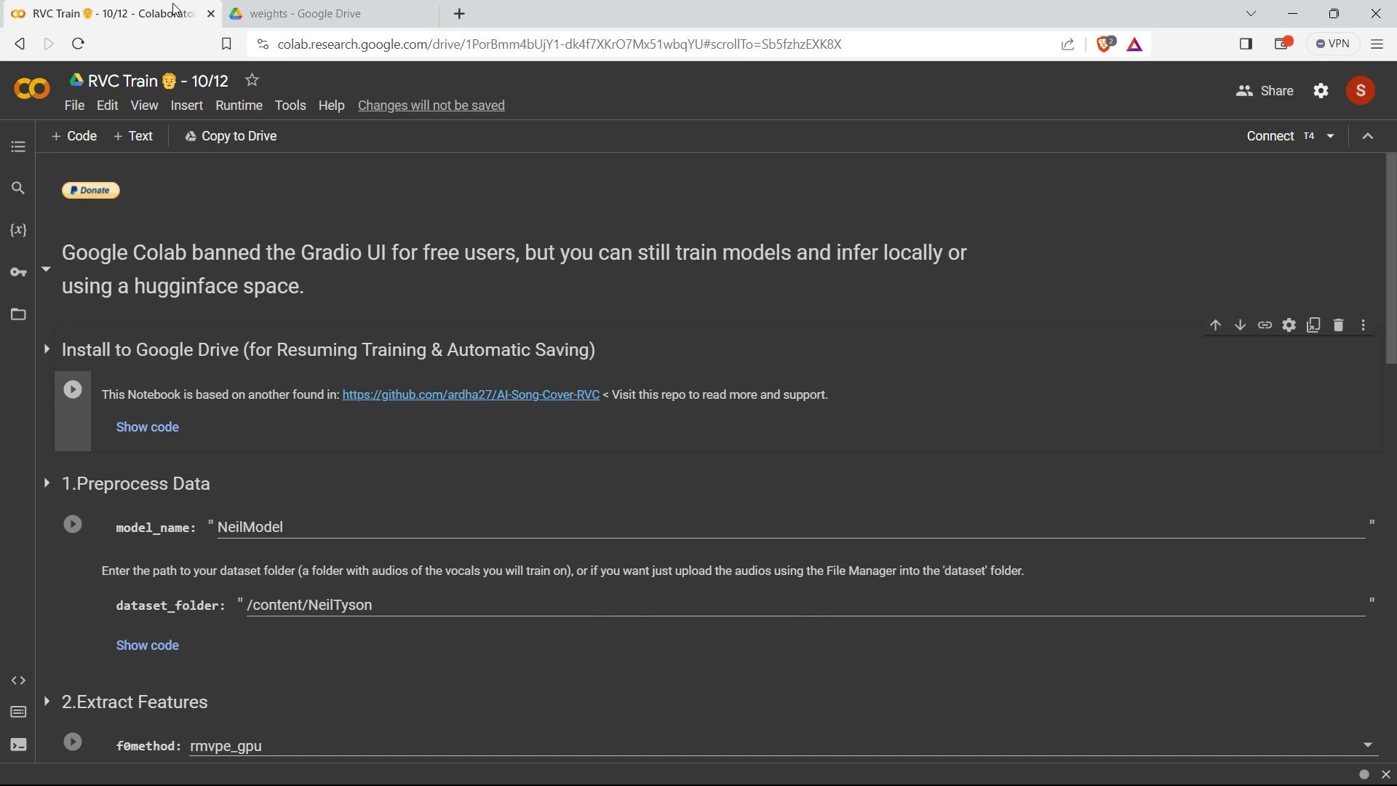
Connect a GPU runtime and run the Install to Google Drive cell despite the warning
left_click(14, 314)
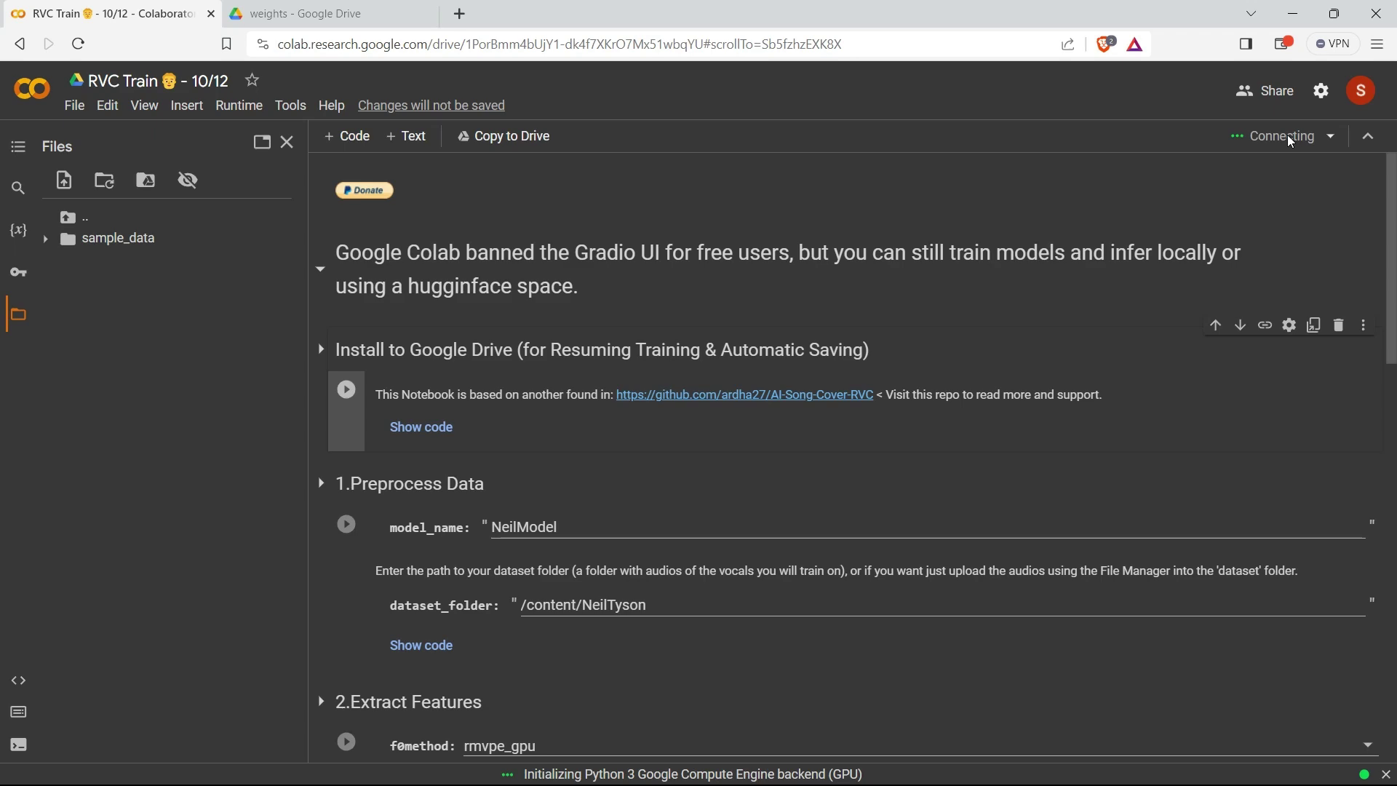
key("alt+Tab")
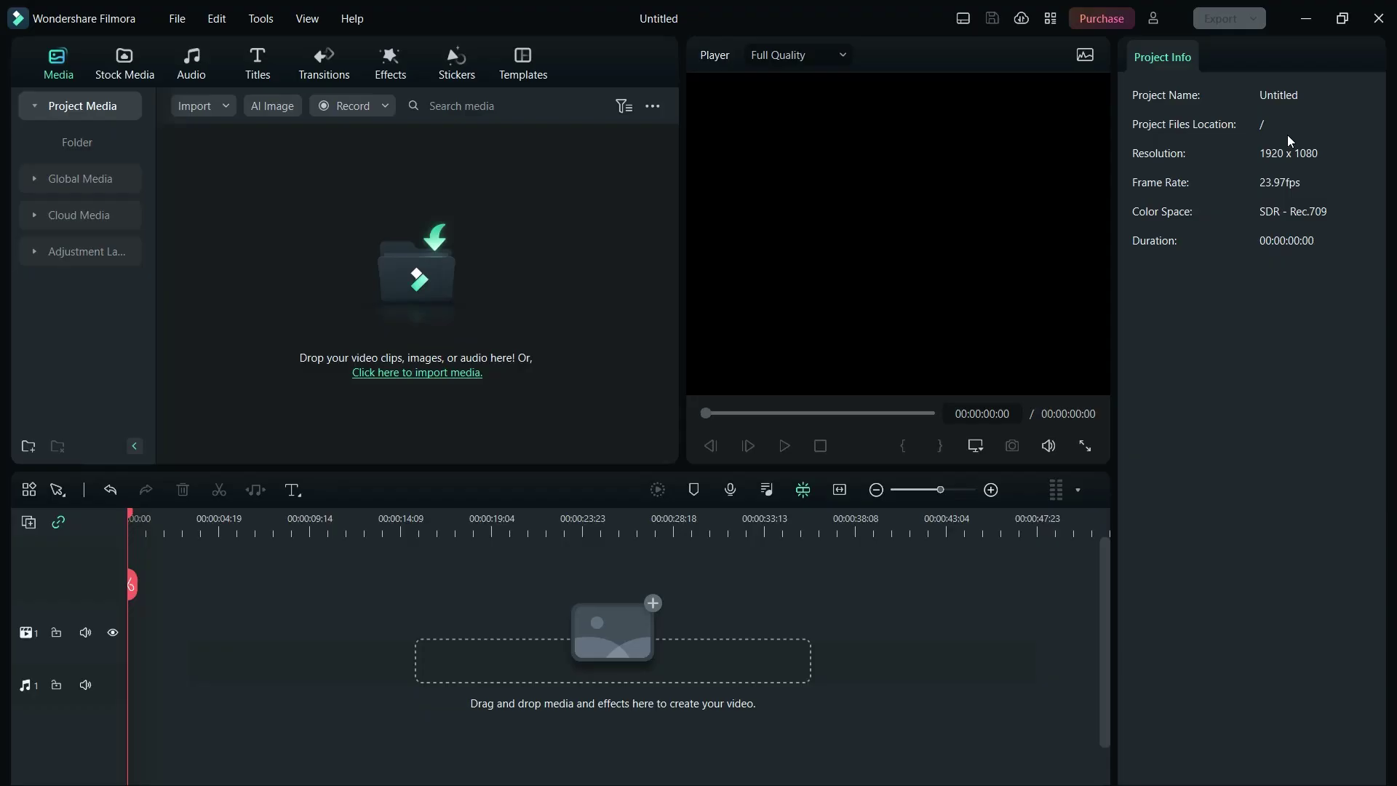
key("alt+Tab")
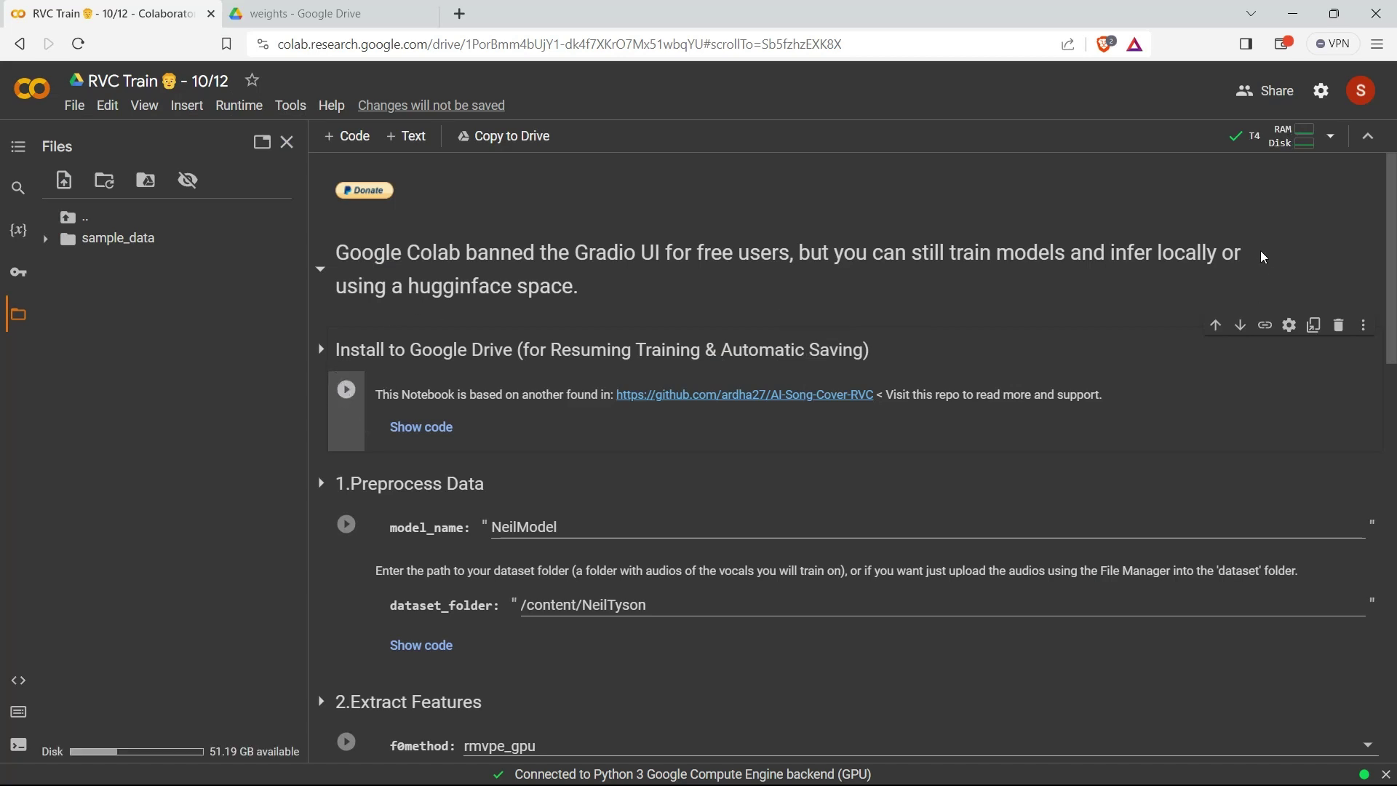
left_click(346, 391)
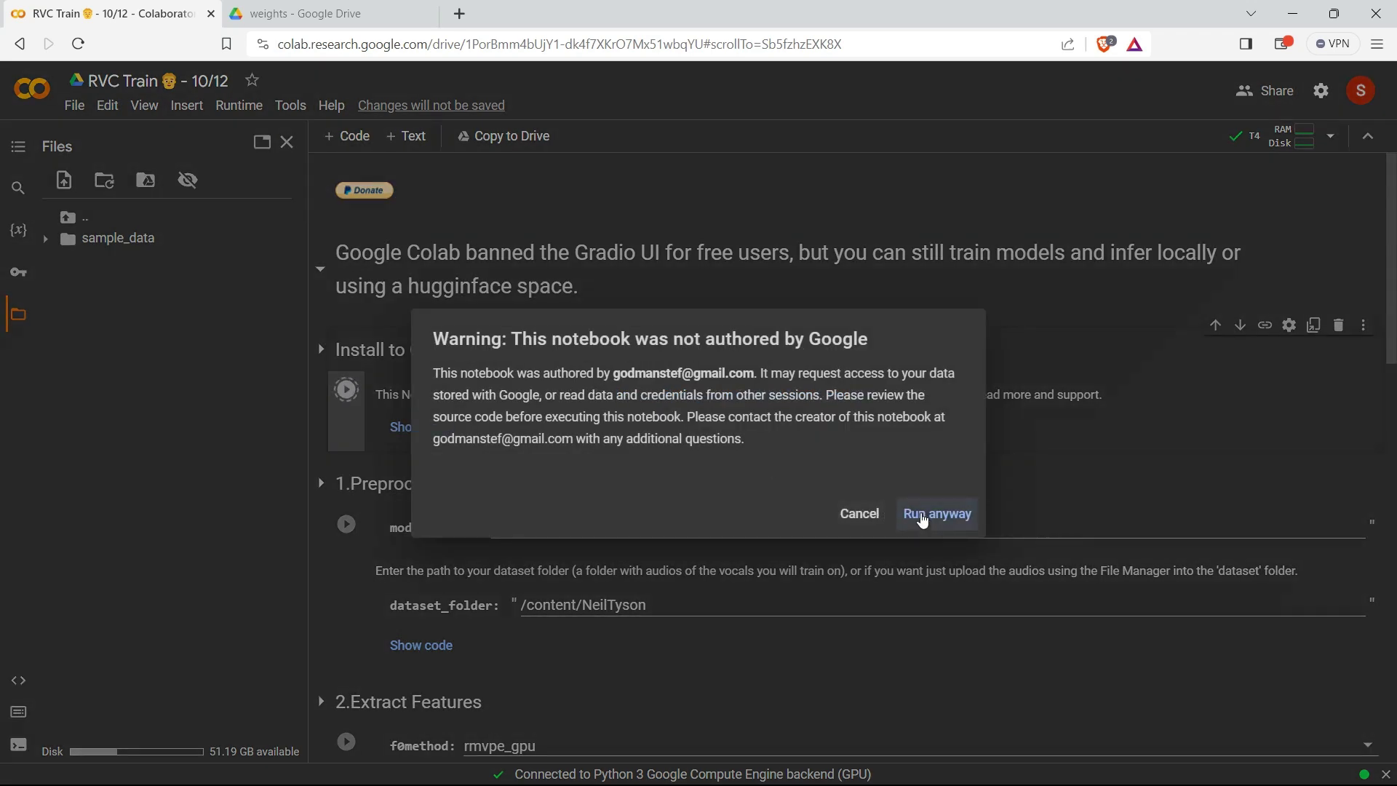
left_click(924, 517)
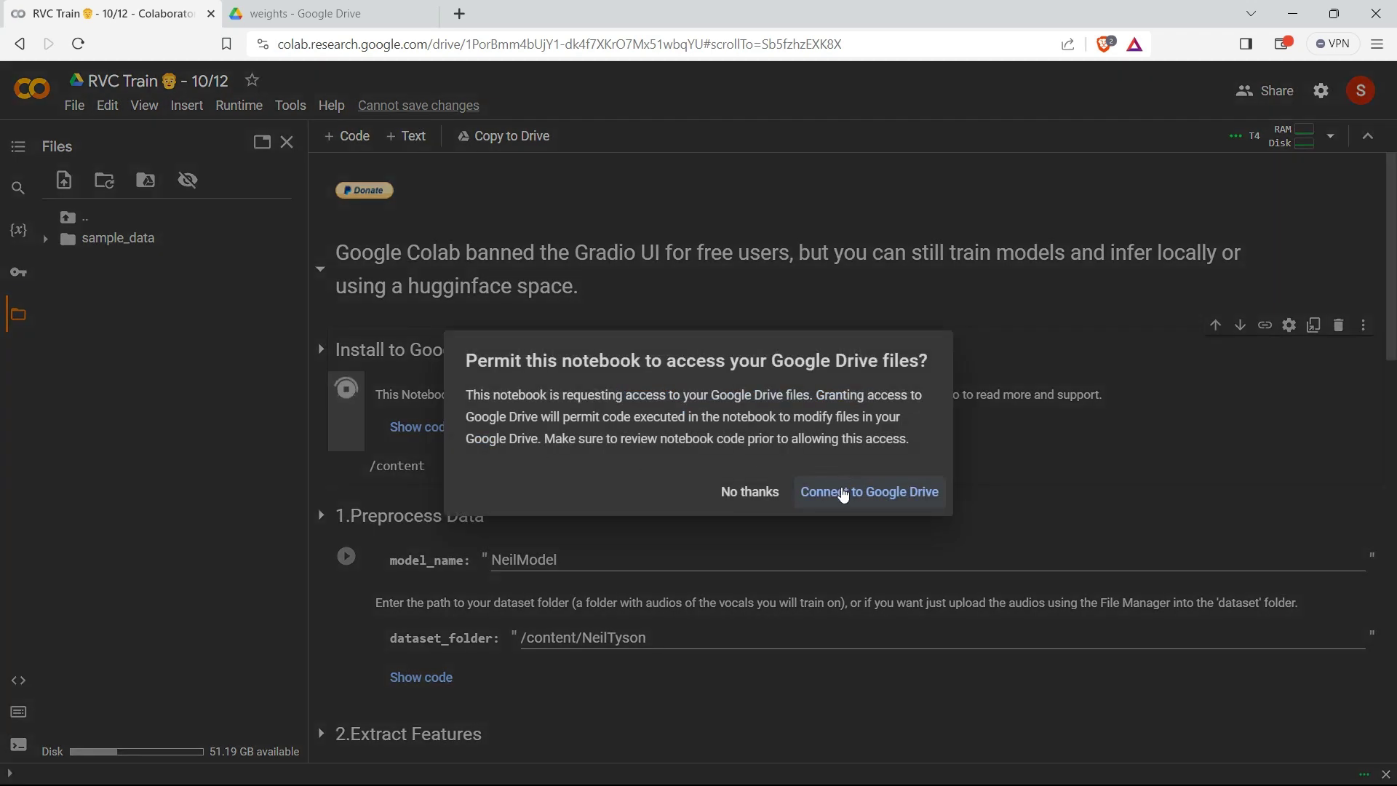
Grant the notebook Google Drive access by choosing the Google account and allowing it
left_click(843, 495)
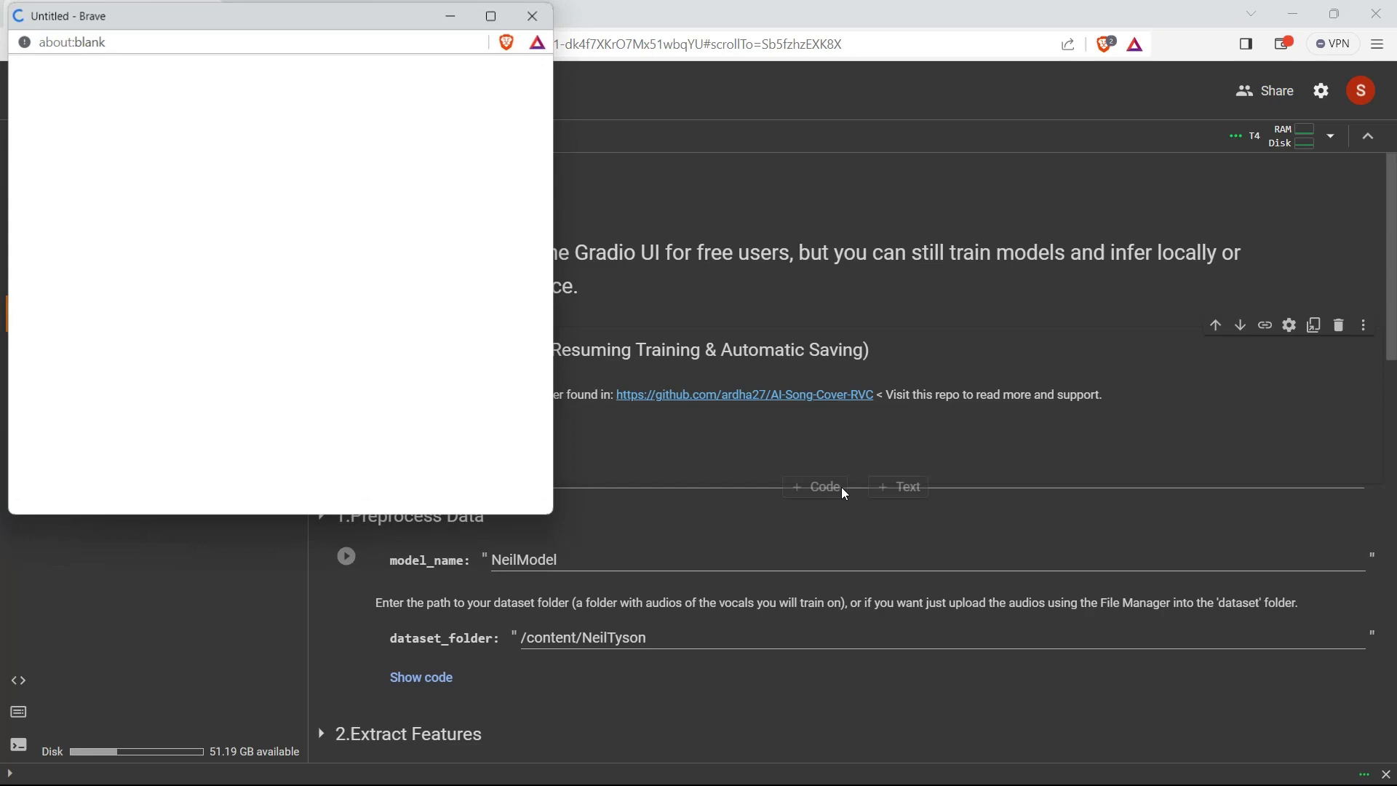
left_click(196, 297)
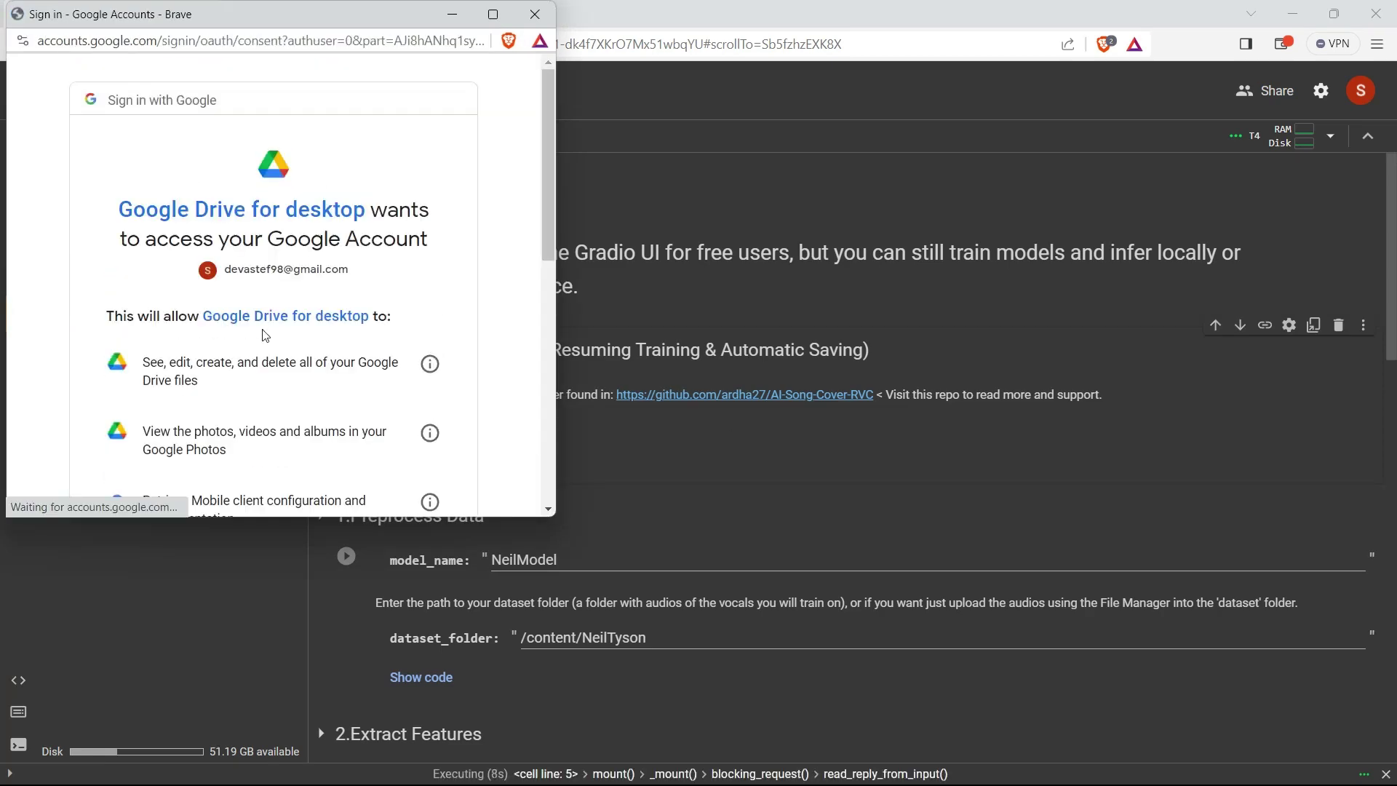
scroll(262, 333, "down", 5)
left_click(340, 391)
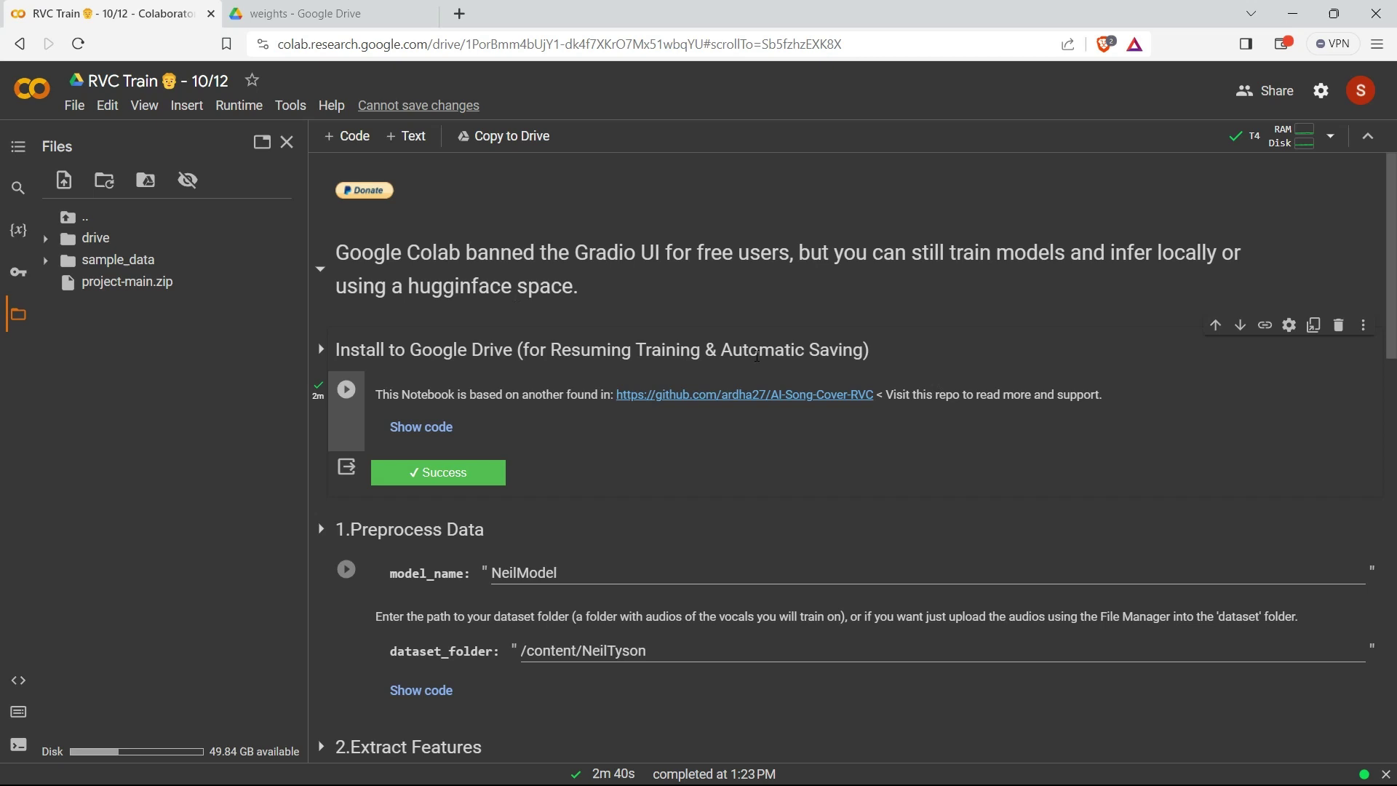
mouse_move(438, 472)
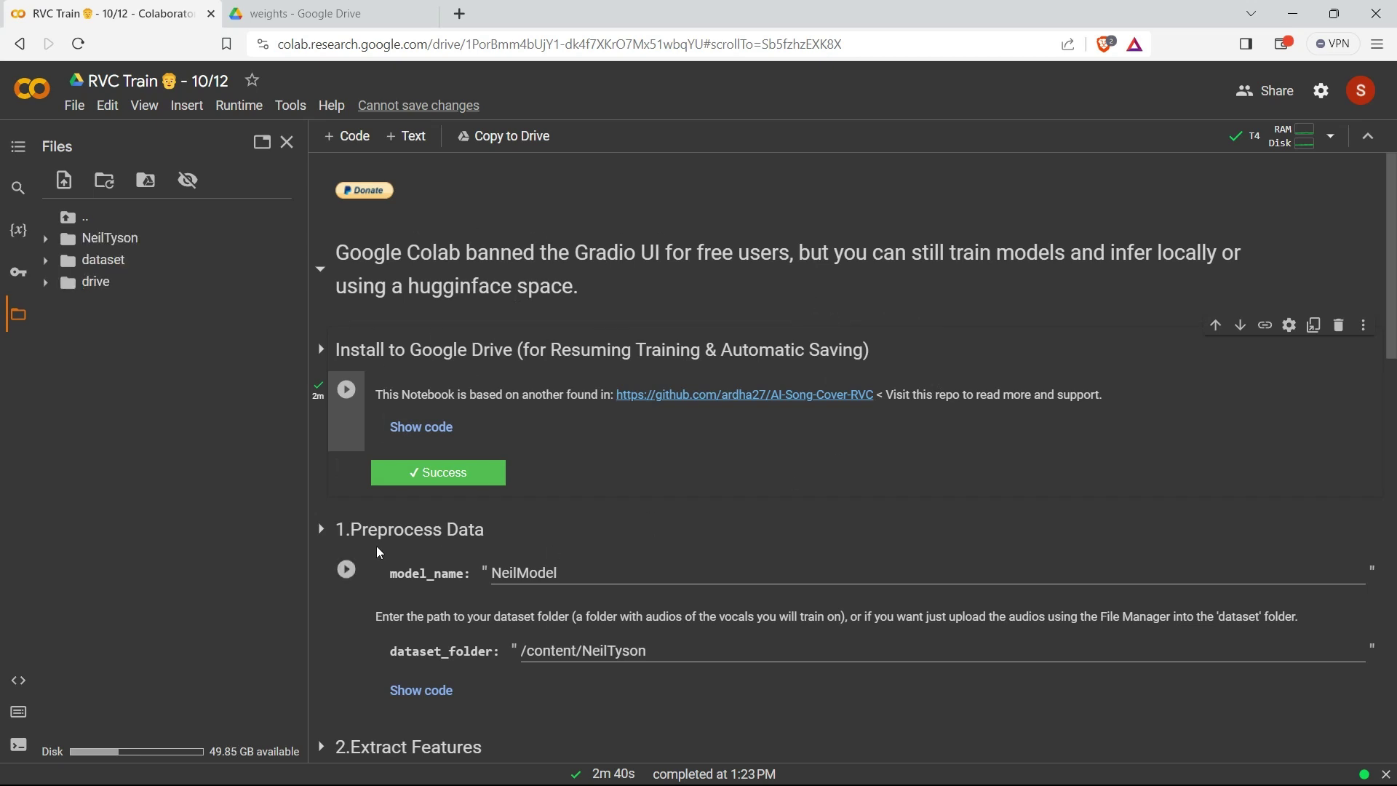
scroll(376, 552, "down", 4)
scroll(377, 552, "down", 4)
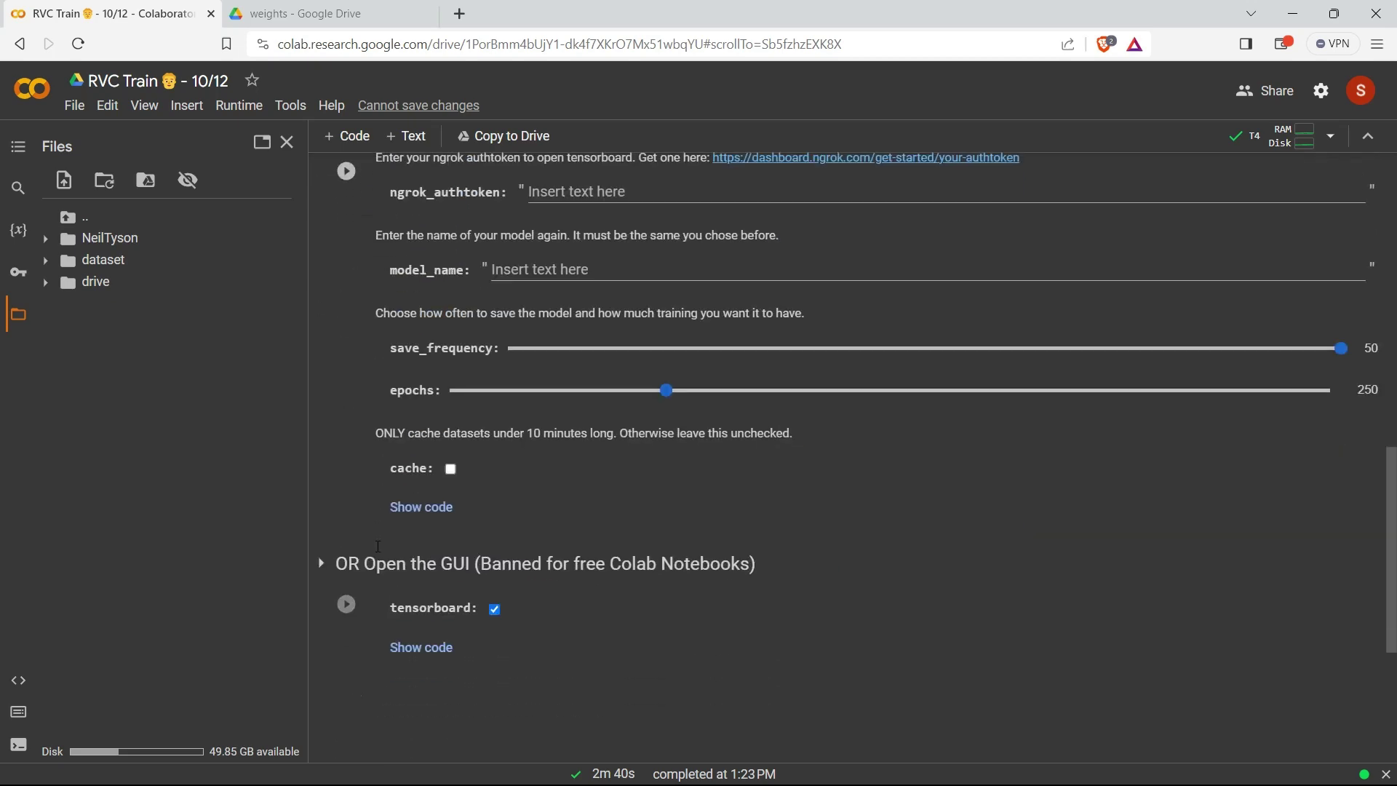
scroll(377, 552, "up", 3)
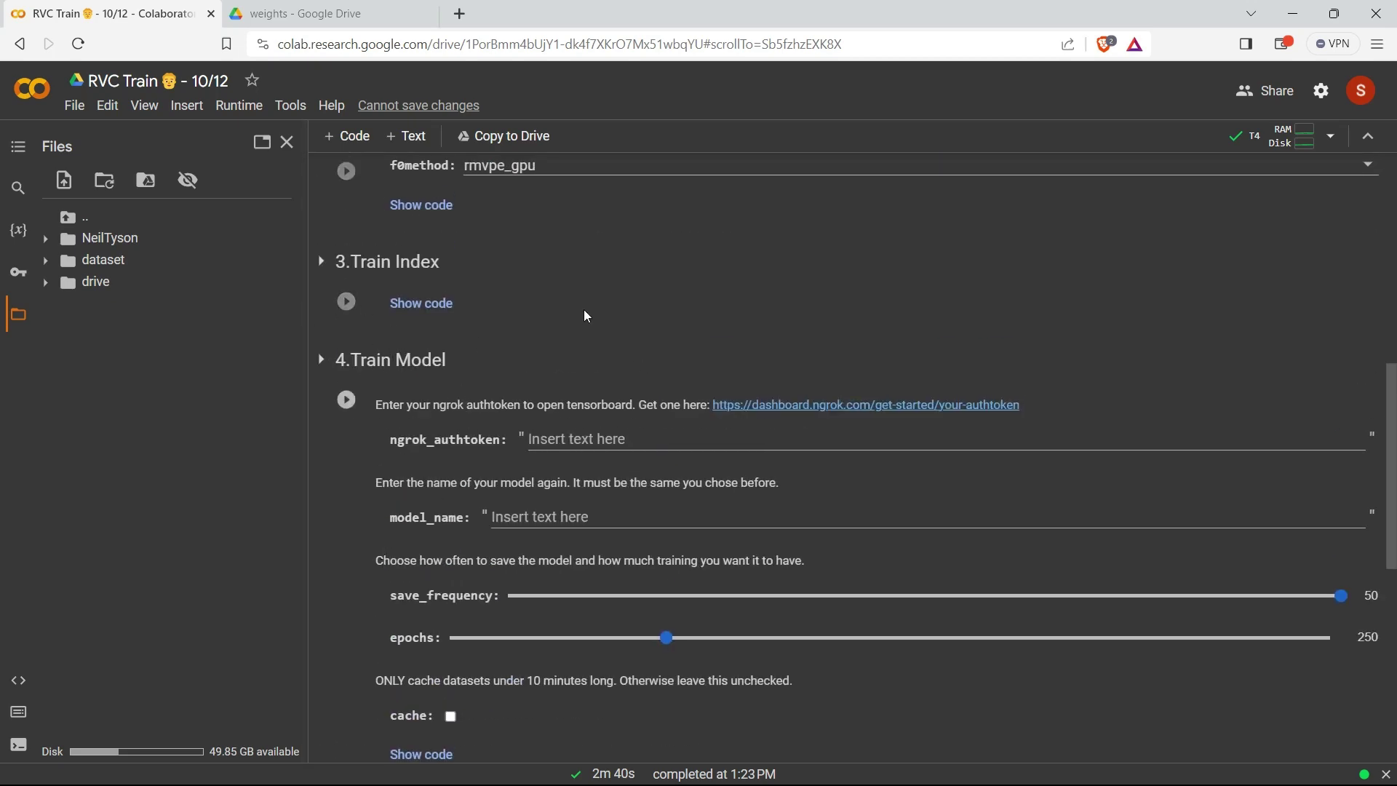
scroll(524, 317, "up", 5)
scroll(449, 328, "down", 1)
scroll(448, 327, "down", 2)
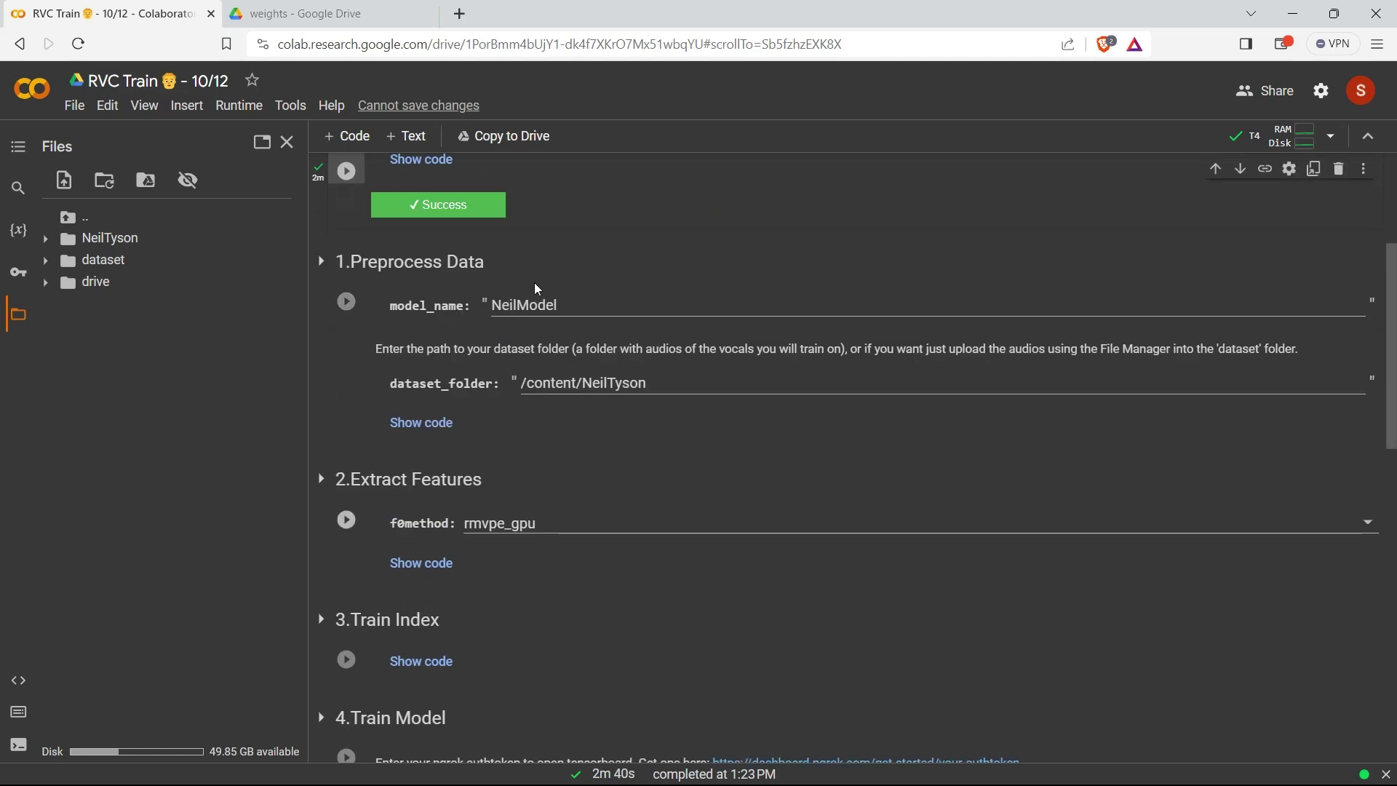
scroll(644, 296, "down", 3)
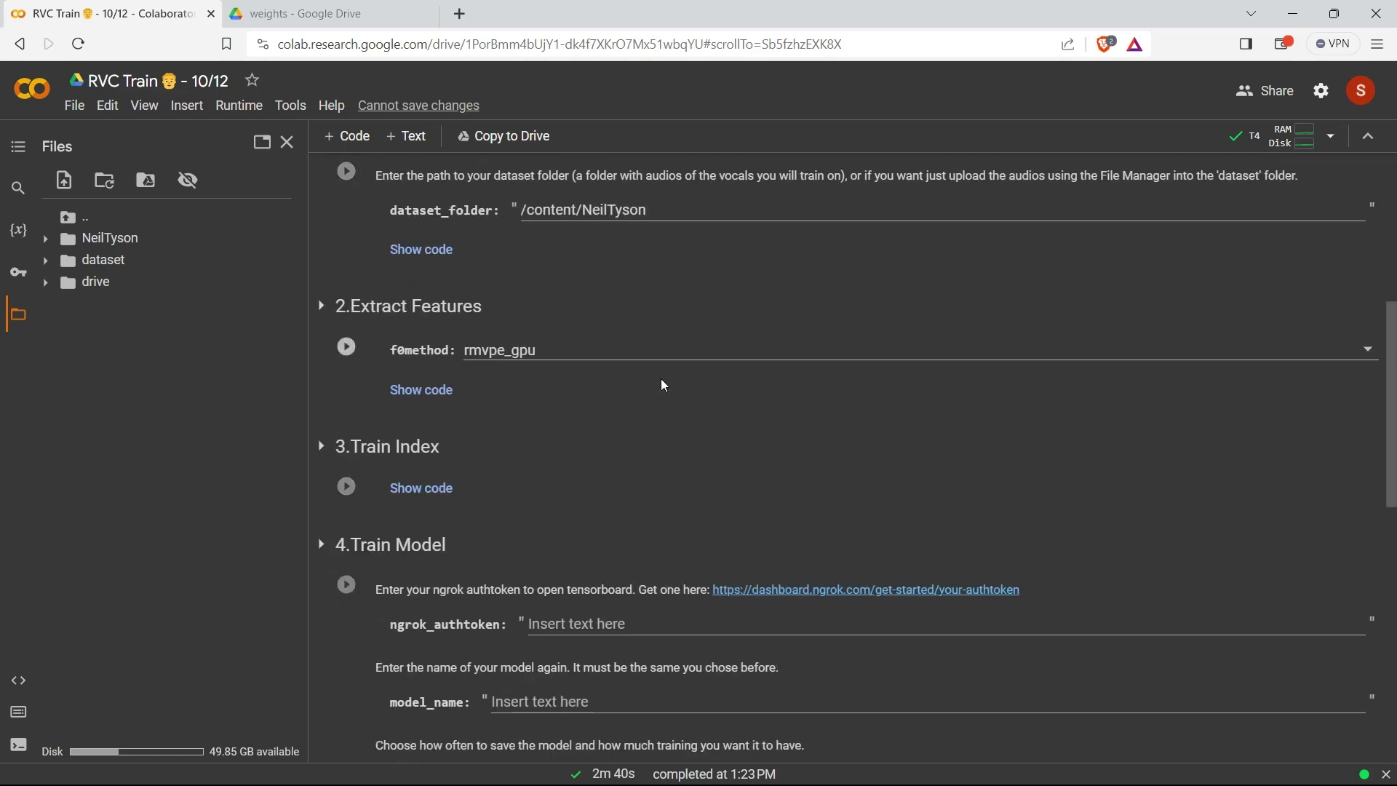
scroll(656, 377, "down", 1)
scroll(600, 415, "down", 2)
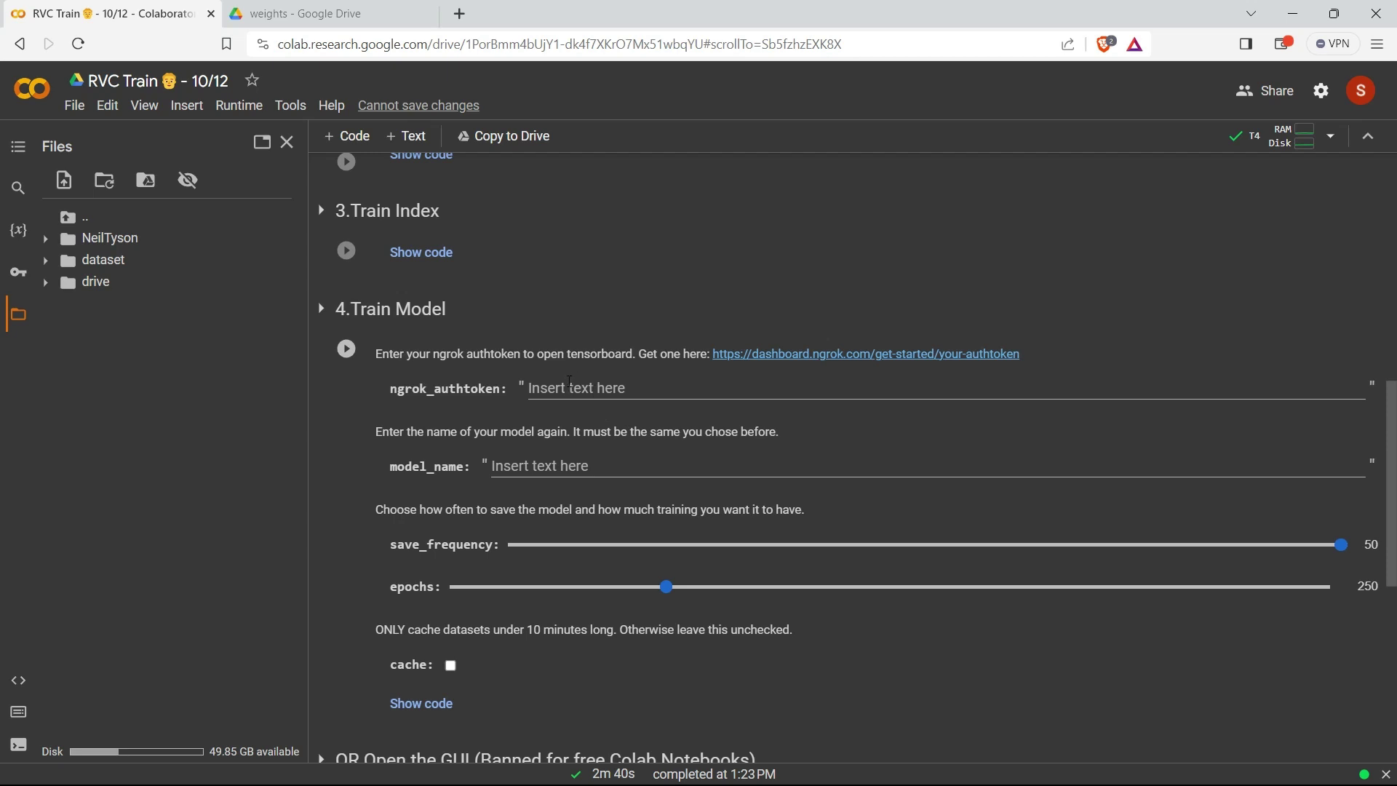
Paste the saved ngrok authtoken, enter model name NeilModel, and check Drive's weights folder
left_click(569, 385)
key("super+v")
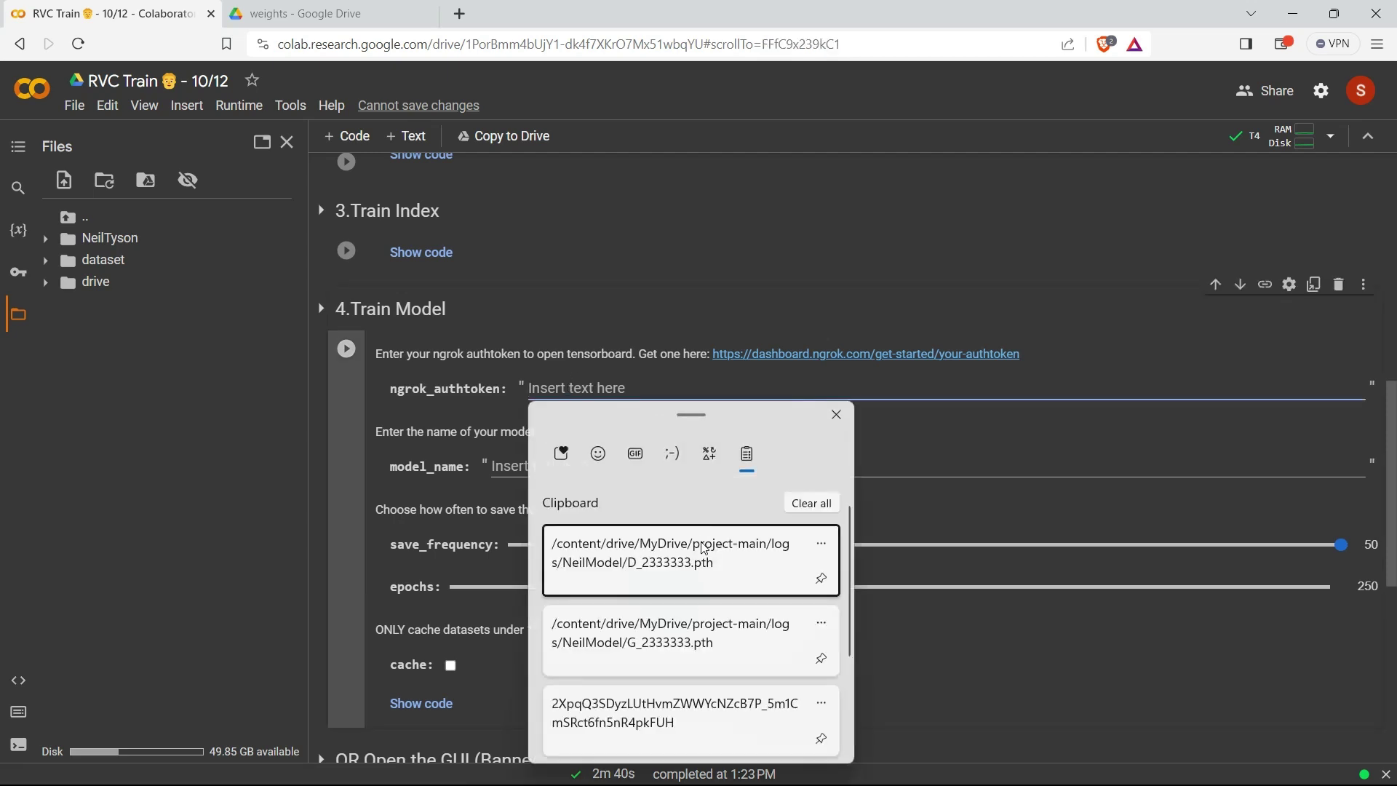
scroll(638, 610, "down", 3)
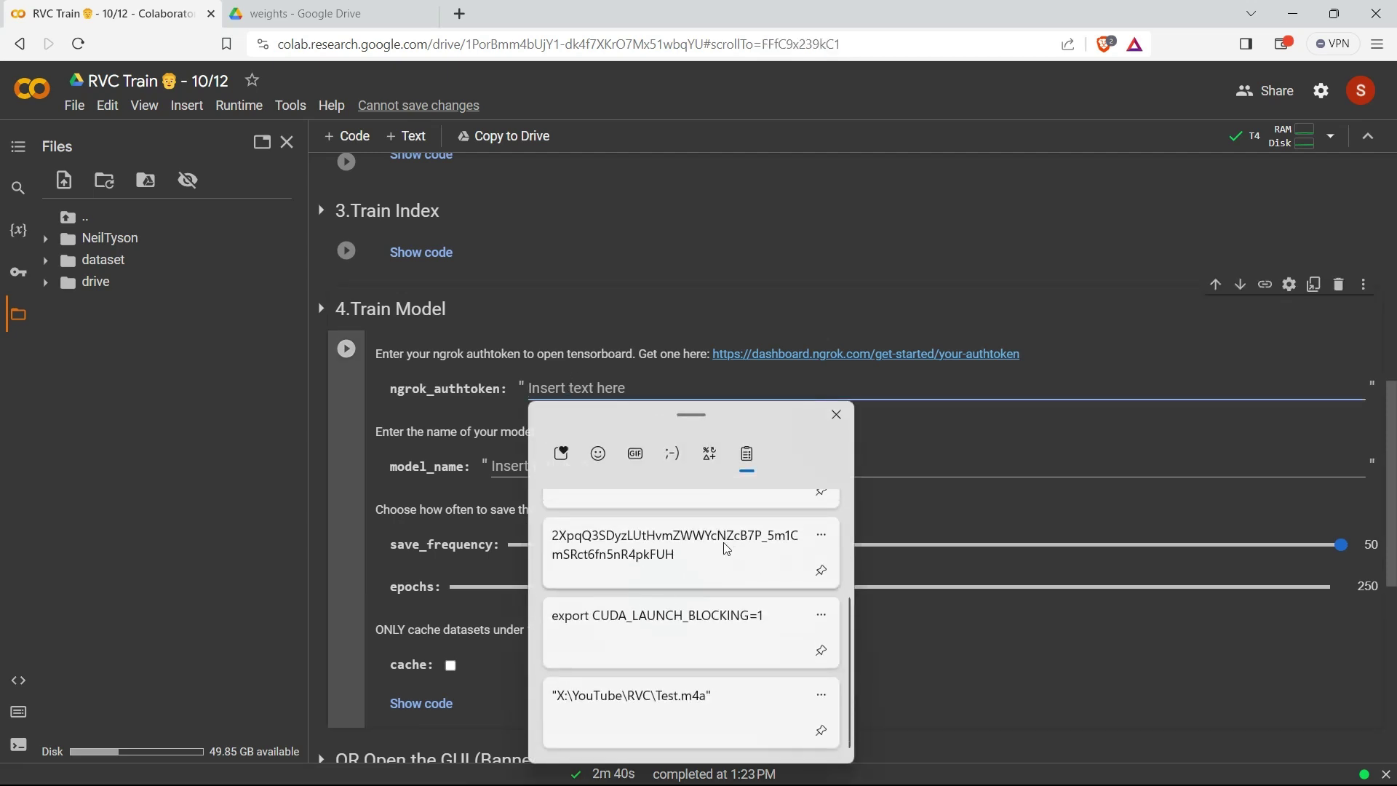
left_click(703, 552)
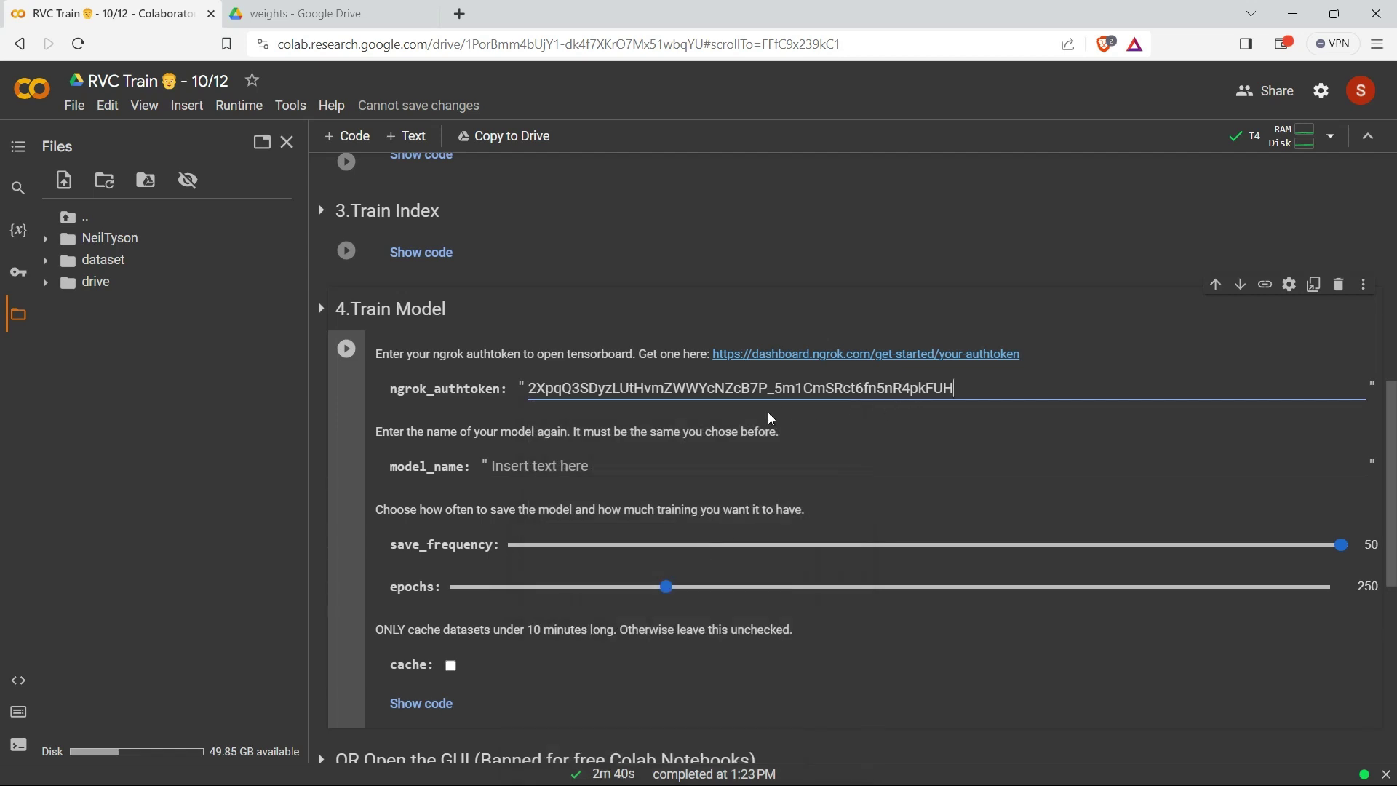
left_click(585, 467)
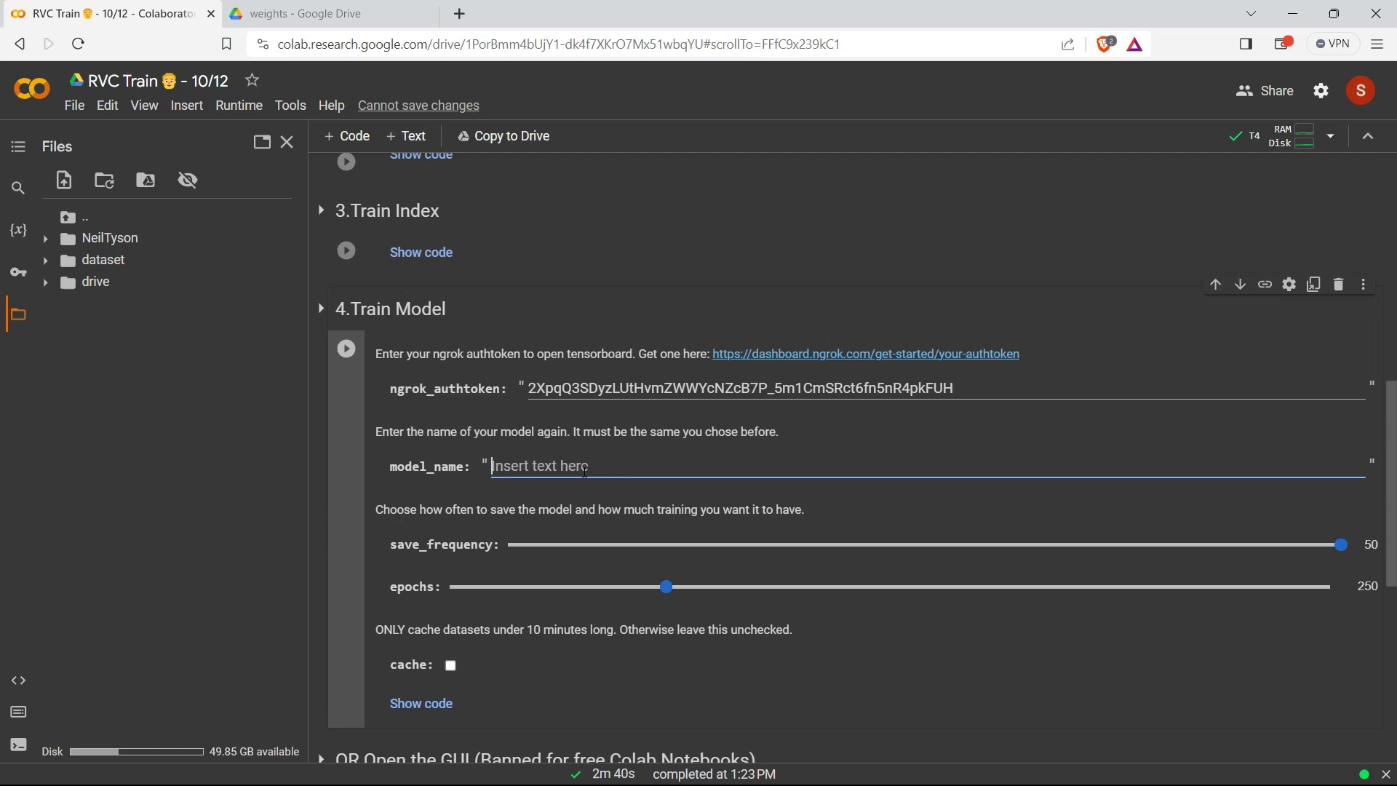
type("Neil")
type("Model")
left_click(361, 14)
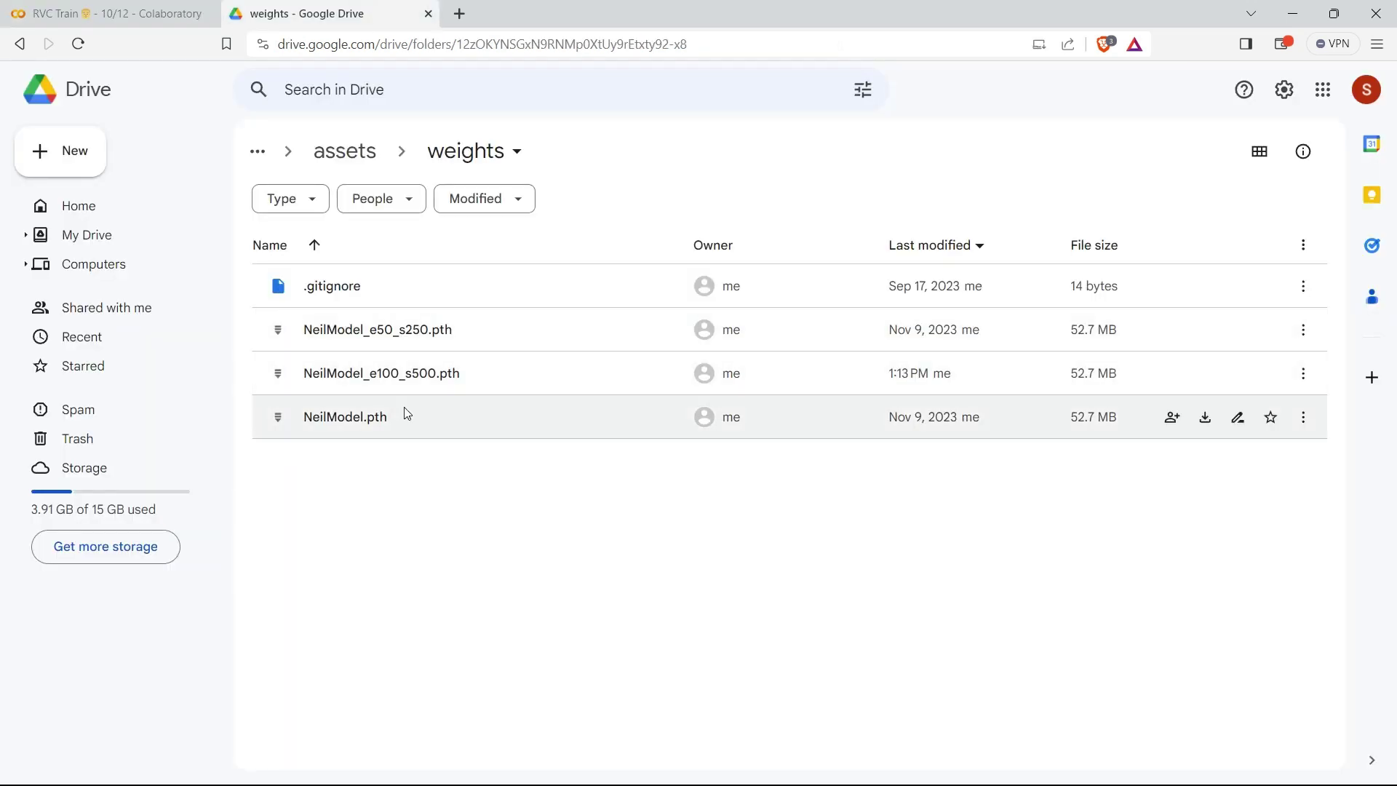
left_click(80, 12)
scroll(1137, 424, "down", 1)
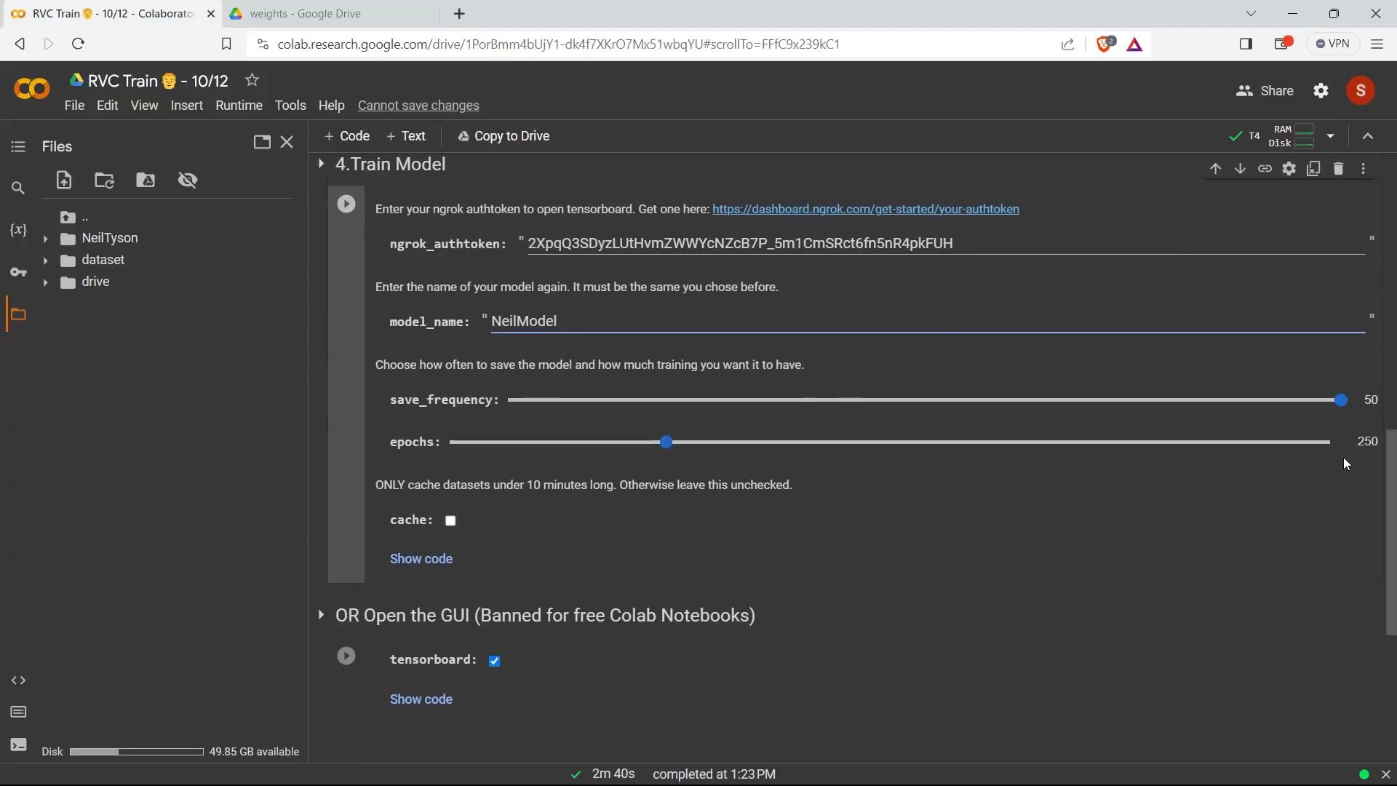
left_click(658, 449)
scroll(721, 431, "down", 1)
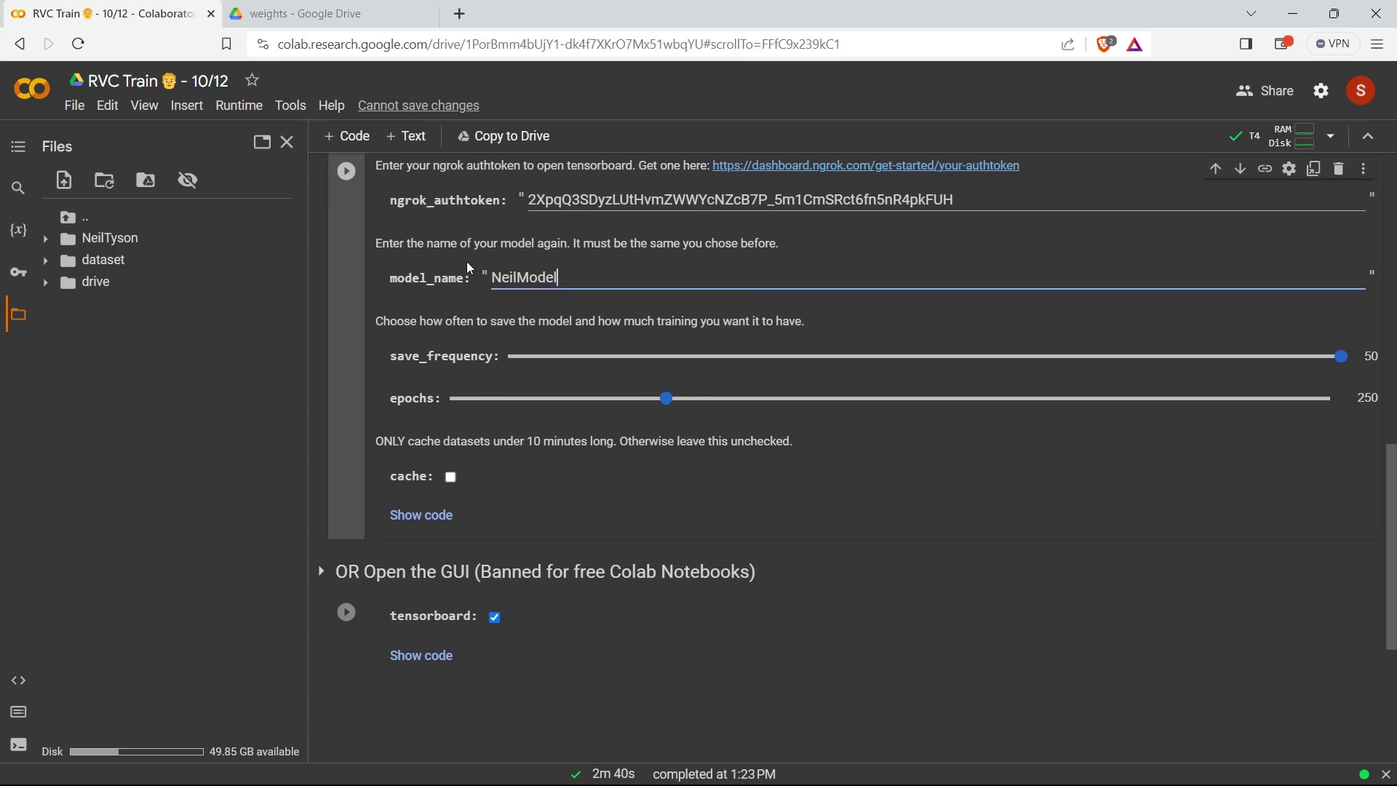
scroll(717, 433, "up", 1)
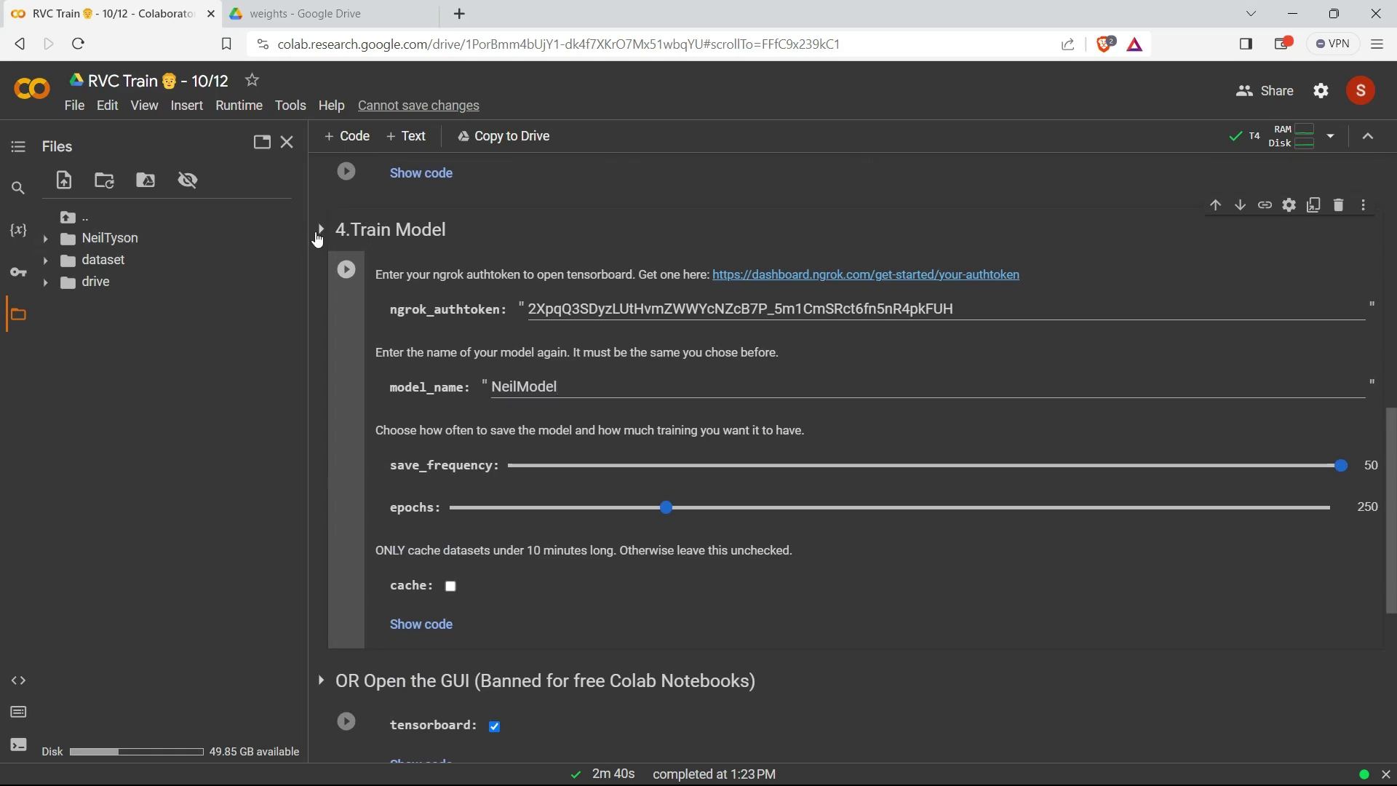
Reveal the Train Model code down to the click_train call with pretrained G and D paths
double_click(338, 247)
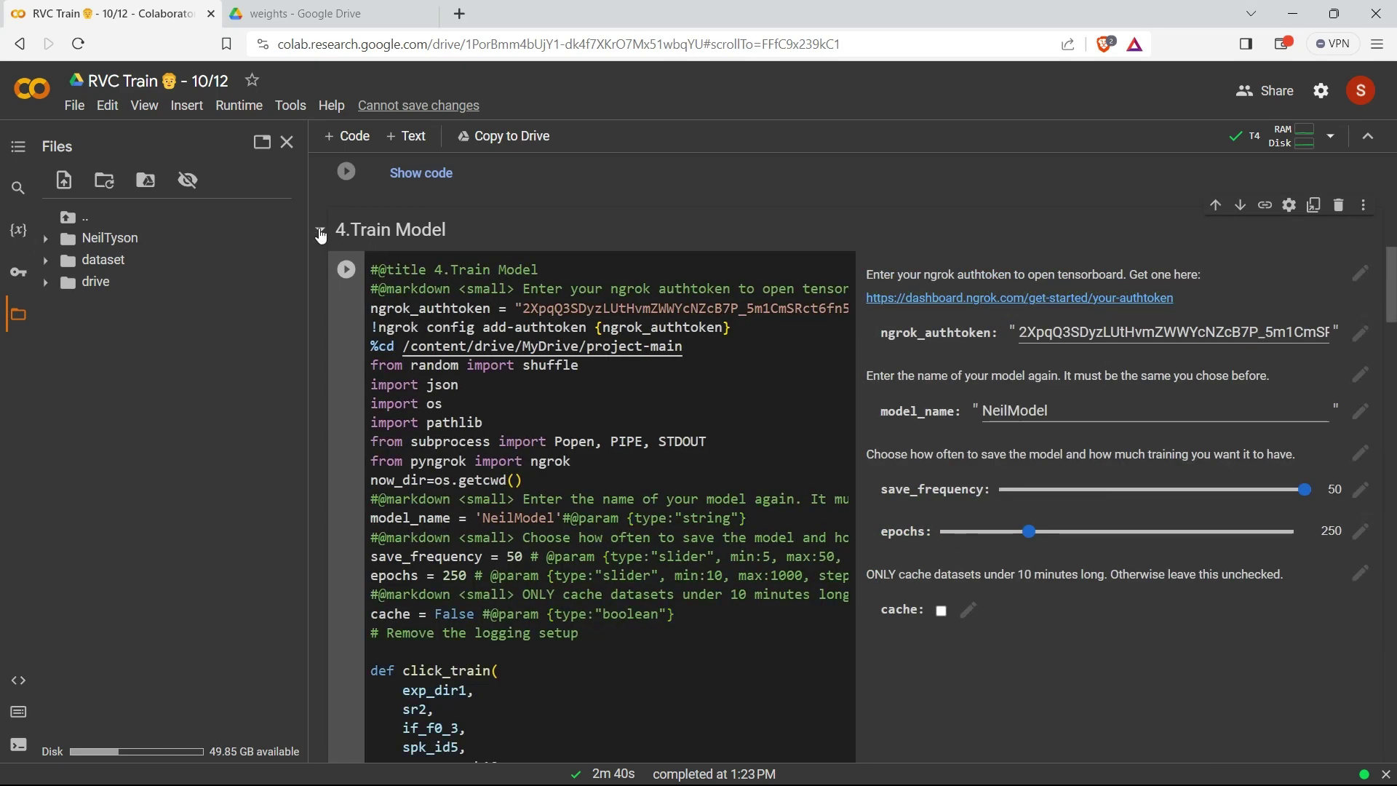
double_click(326, 238)
double_click(322, 235)
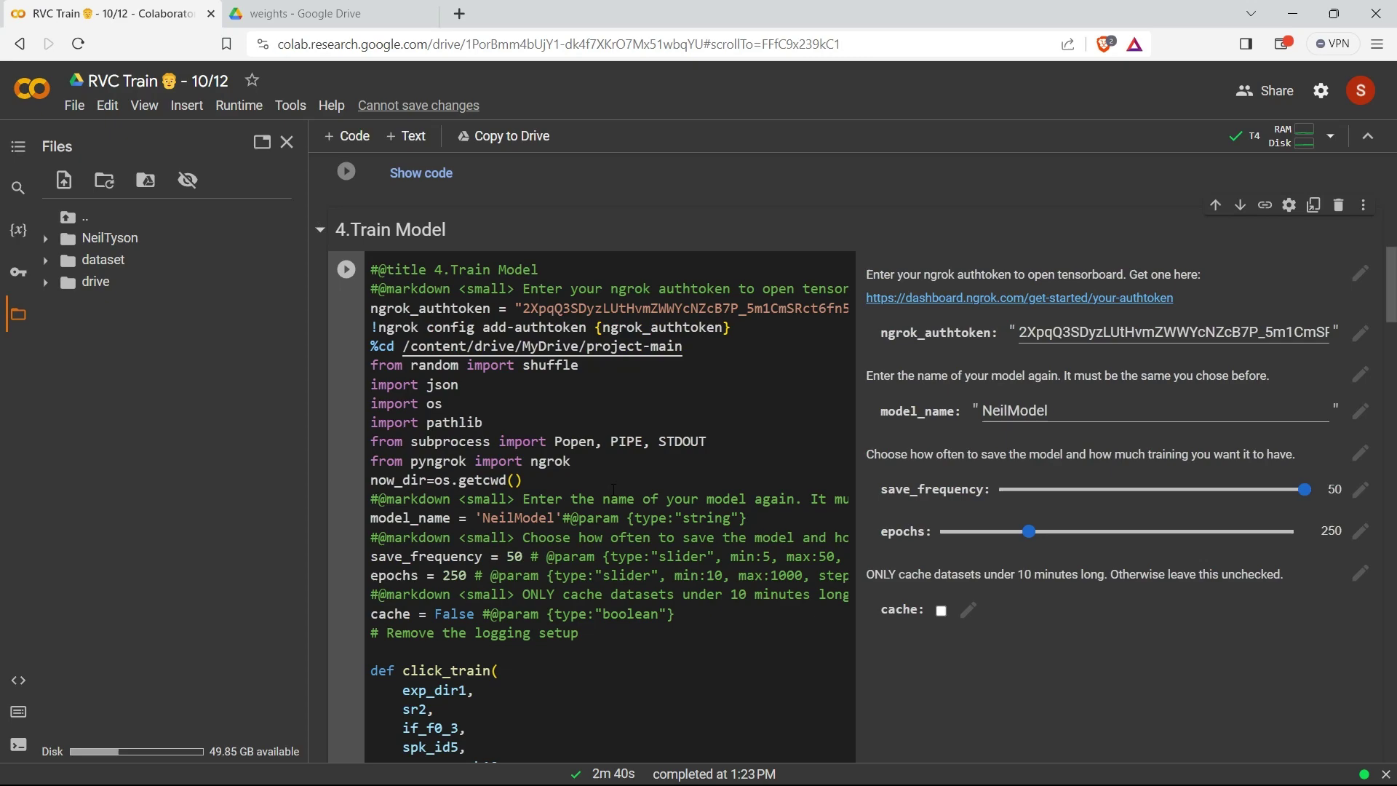
scroll(614, 490, "down", 2)
scroll(613, 490, "down", 2)
scroll(614, 489, "down", 3)
scroll(614, 490, "down", 4)
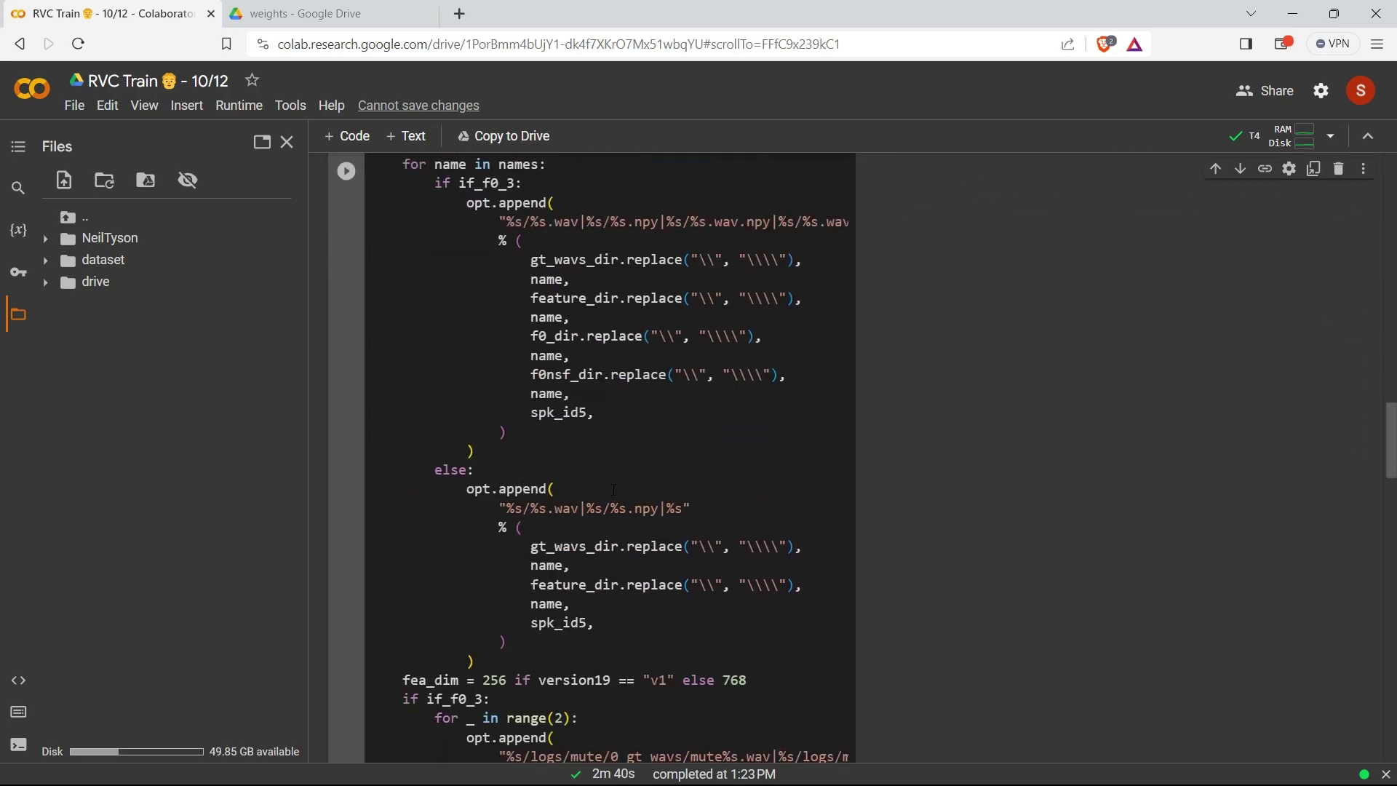
scroll(614, 490, "down", 4)
scroll(614, 490, "down", 4)
scroll(614, 489, "down", 4)
scroll(614, 491, "down", 5)
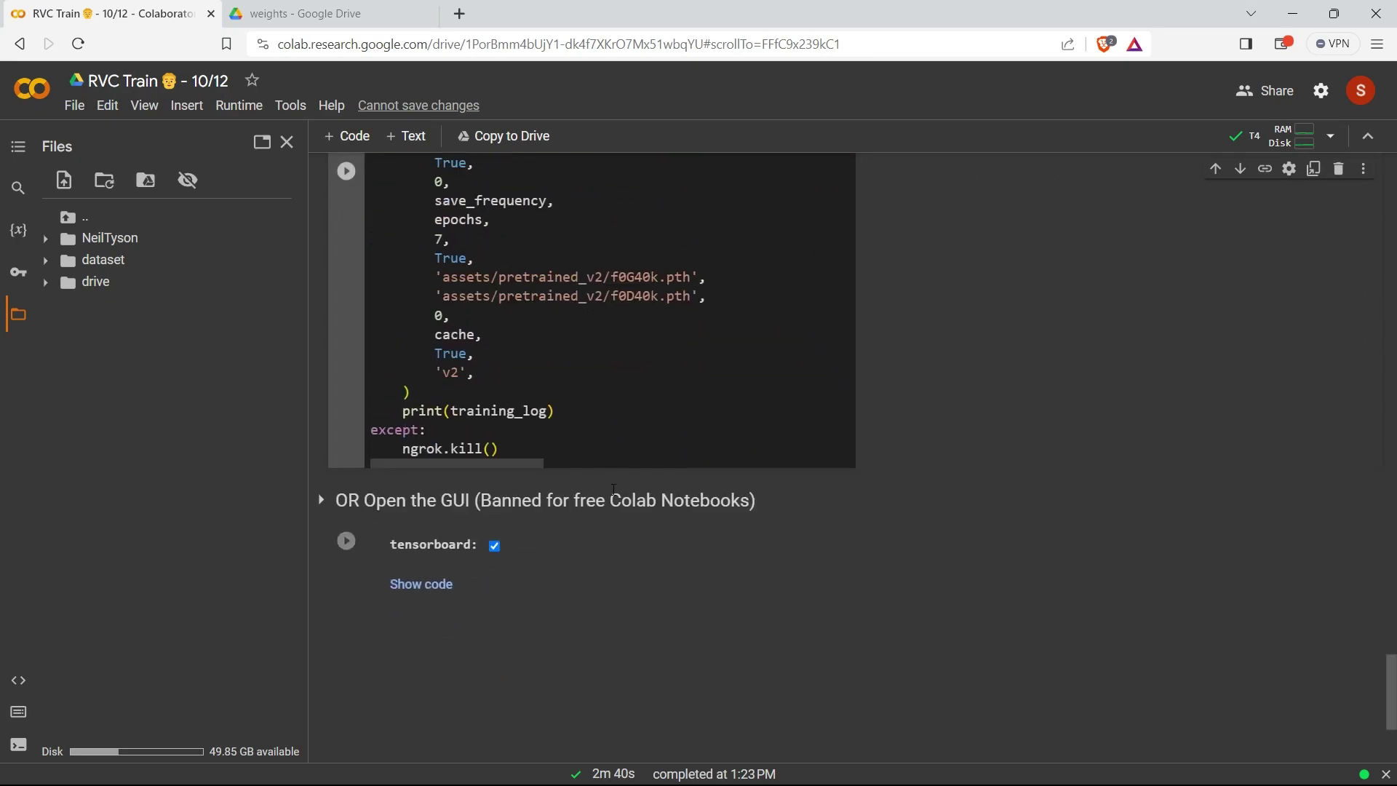
scroll(547, 475, "up", 2)
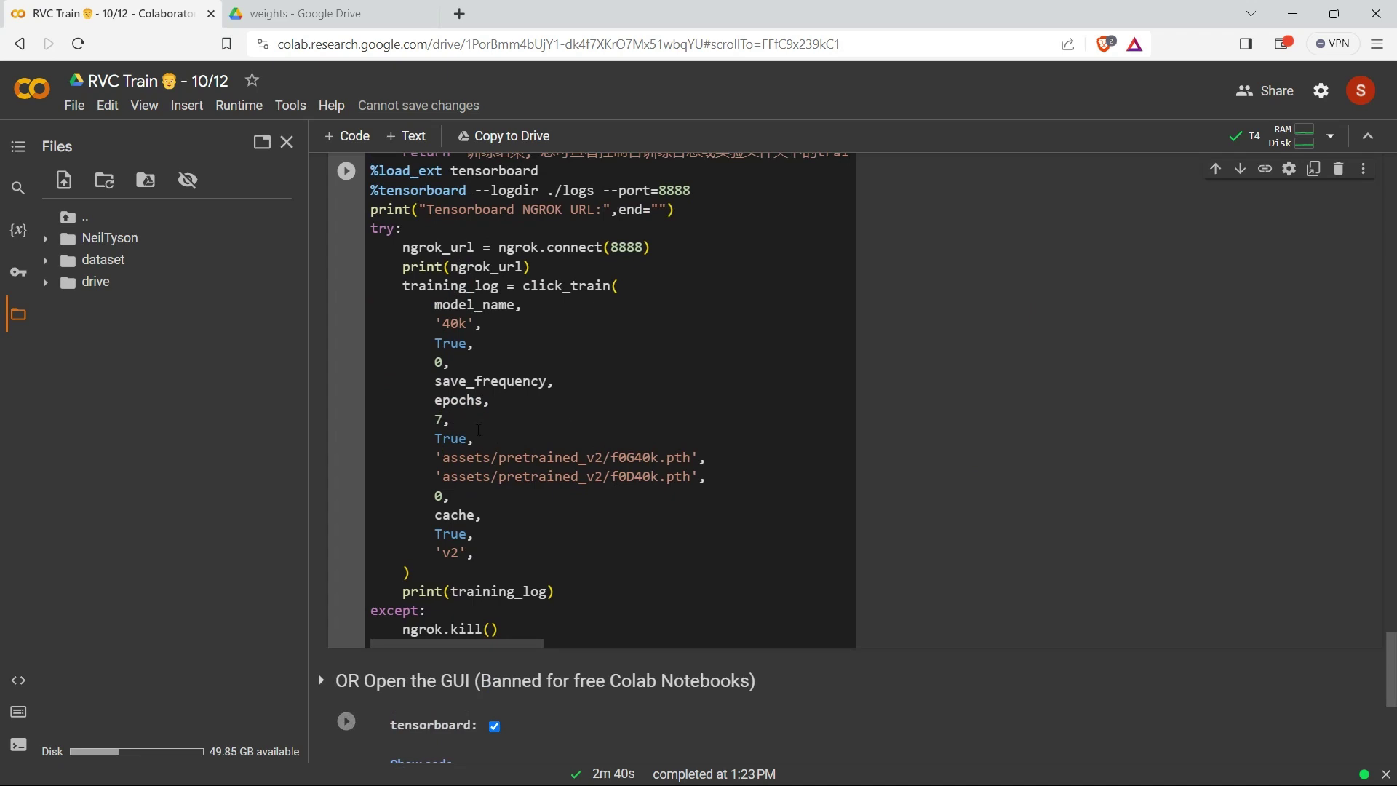
scroll(579, 238, "up", 2)
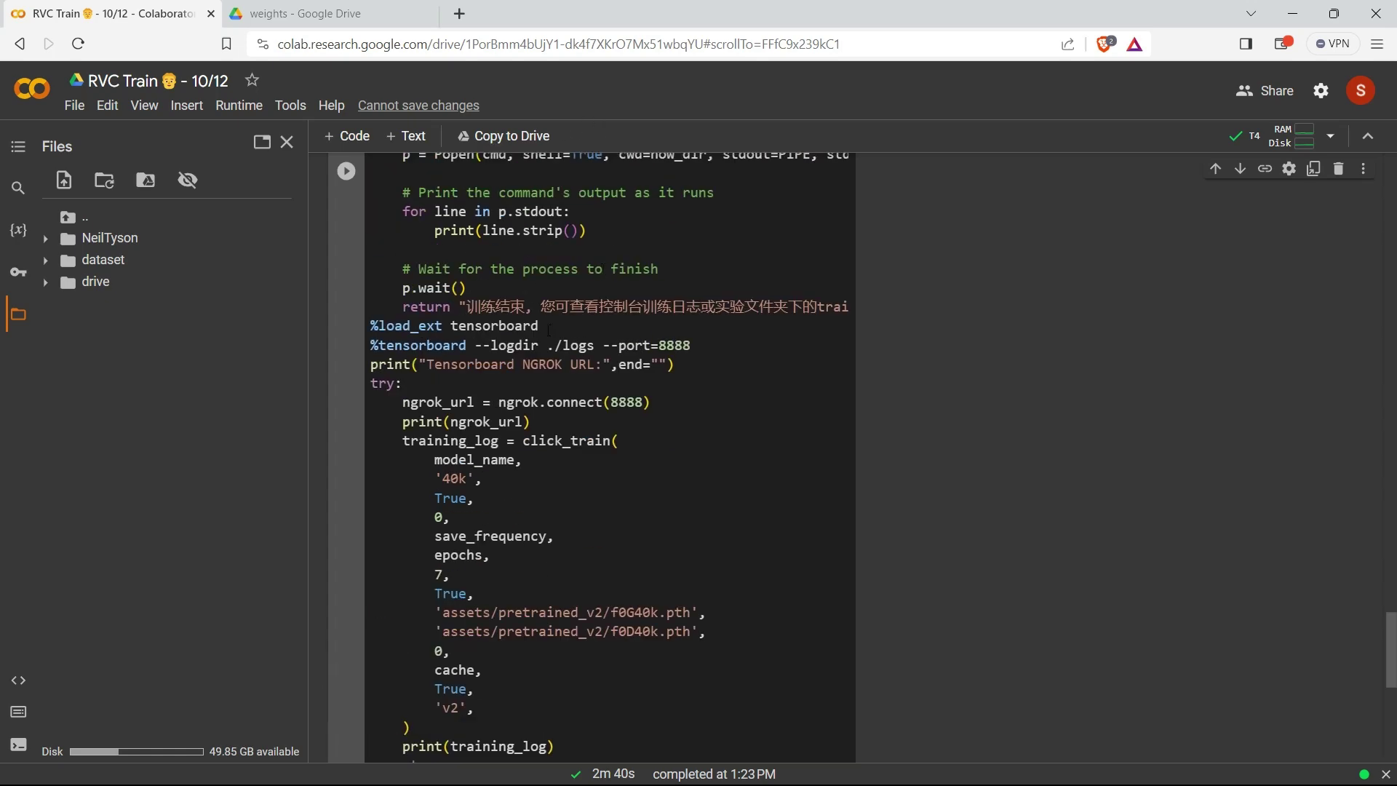
scroll(638, 372, "down", 2)
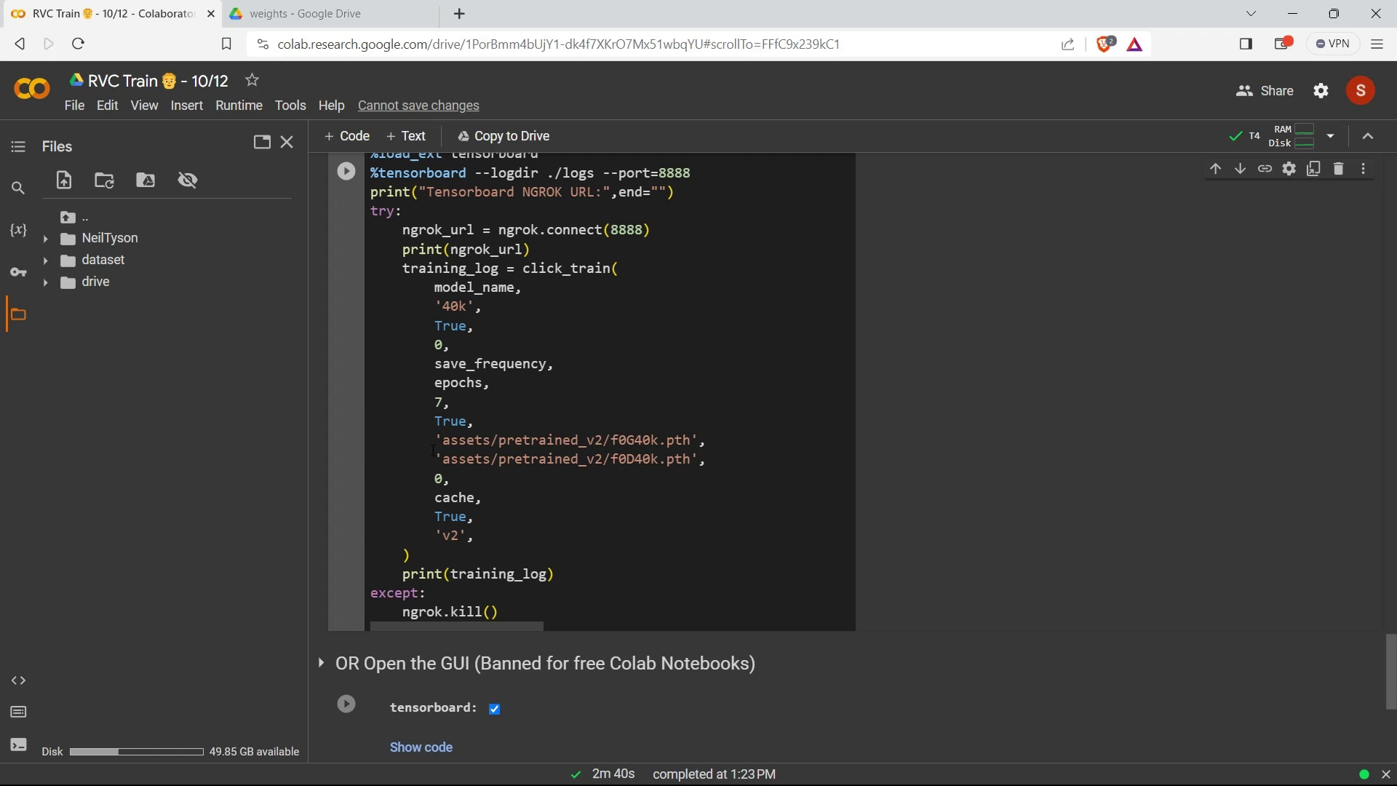
mouse_move(165, 281)
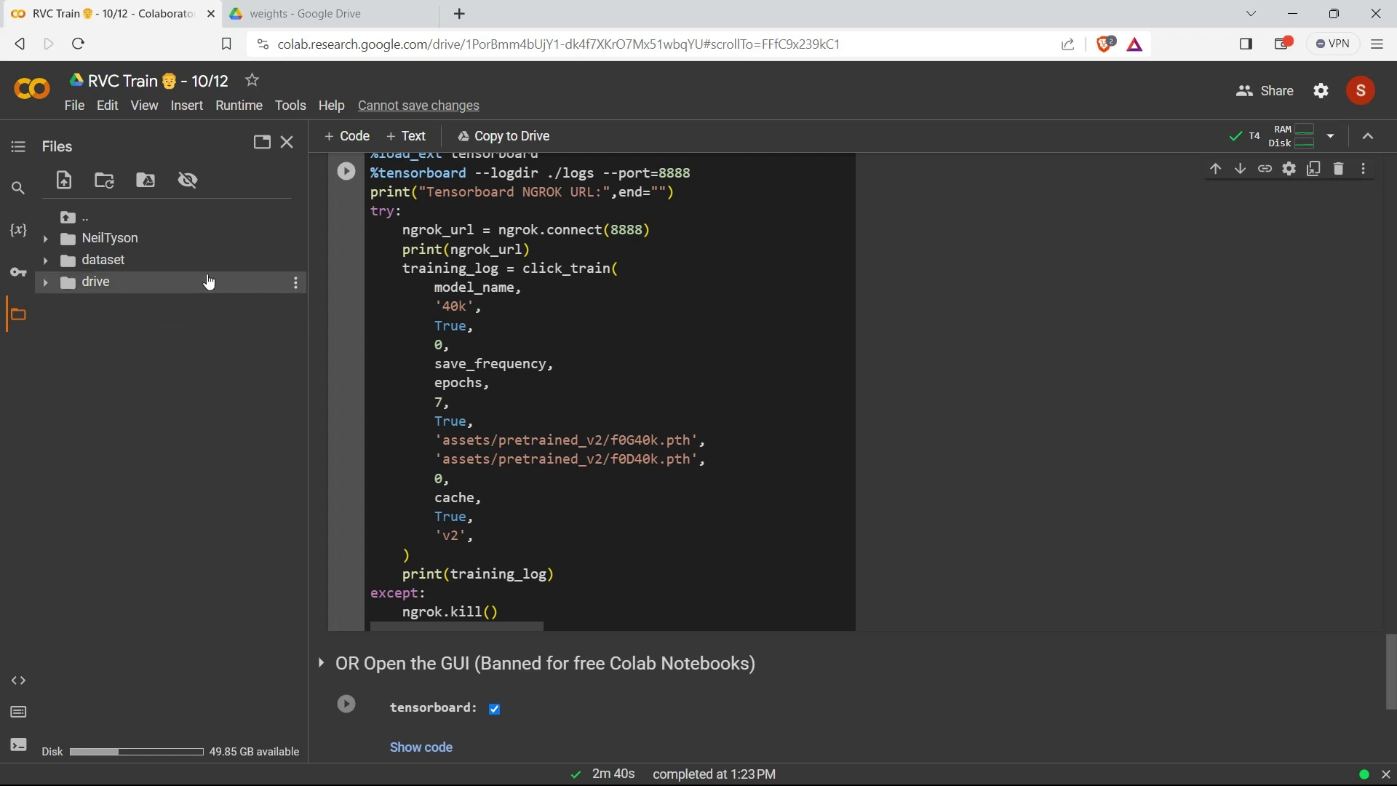
Expand drive > MyDrive > project-main > logs > NeilModel to list G_2333333.pth and D_2333333.pth
left_click(50, 281)
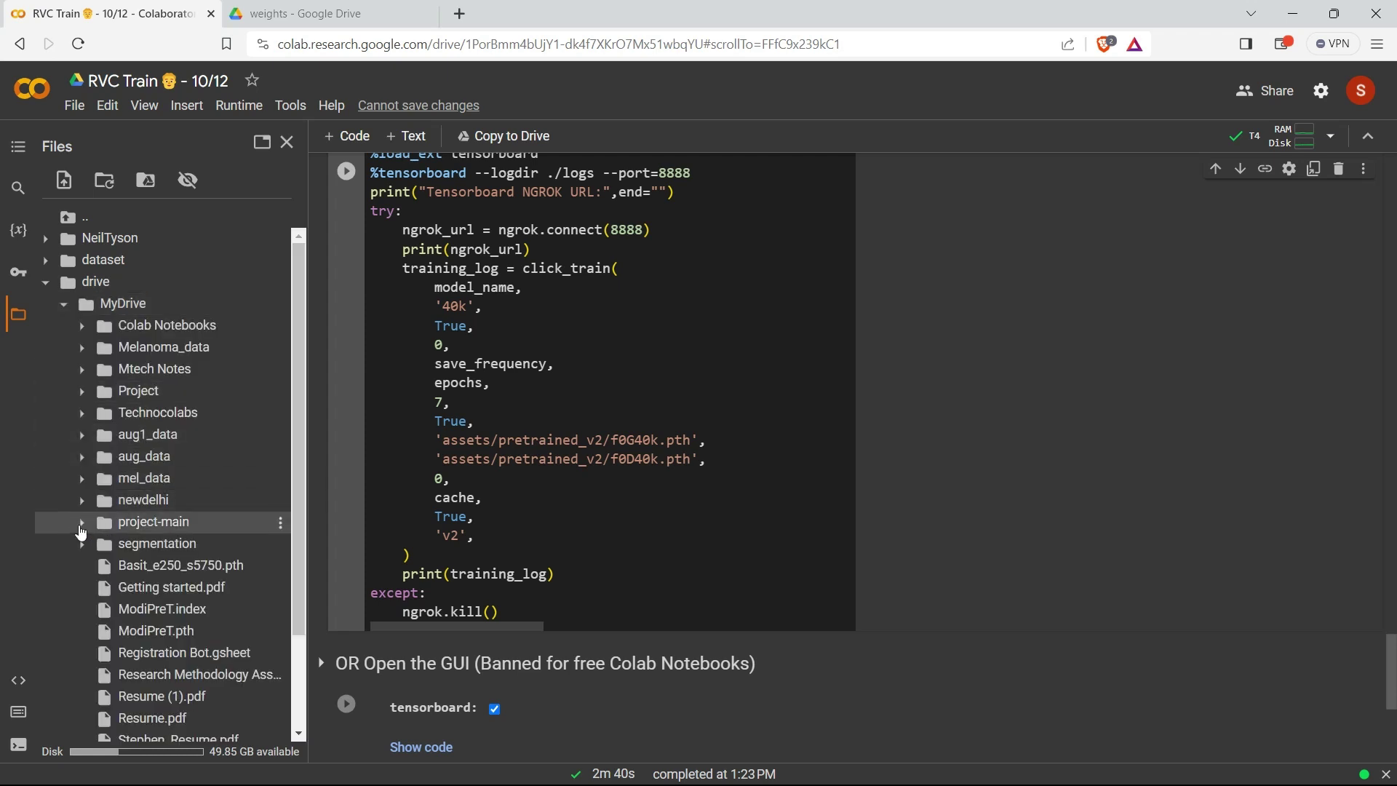
left_click(82, 523)
scroll(224, 522, "down", 3)
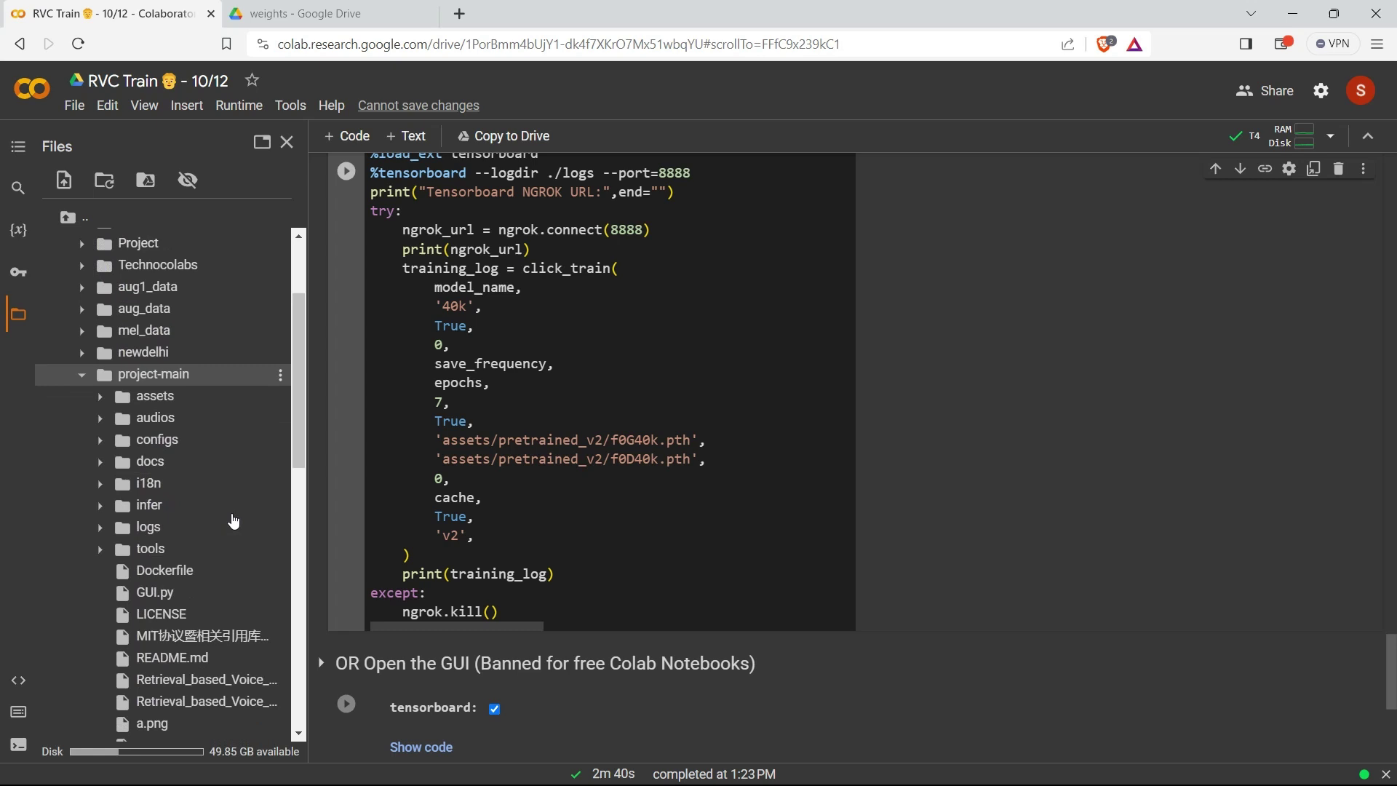
scroll(228, 521, "down", 1)
scroll(232, 522, "down", 1)
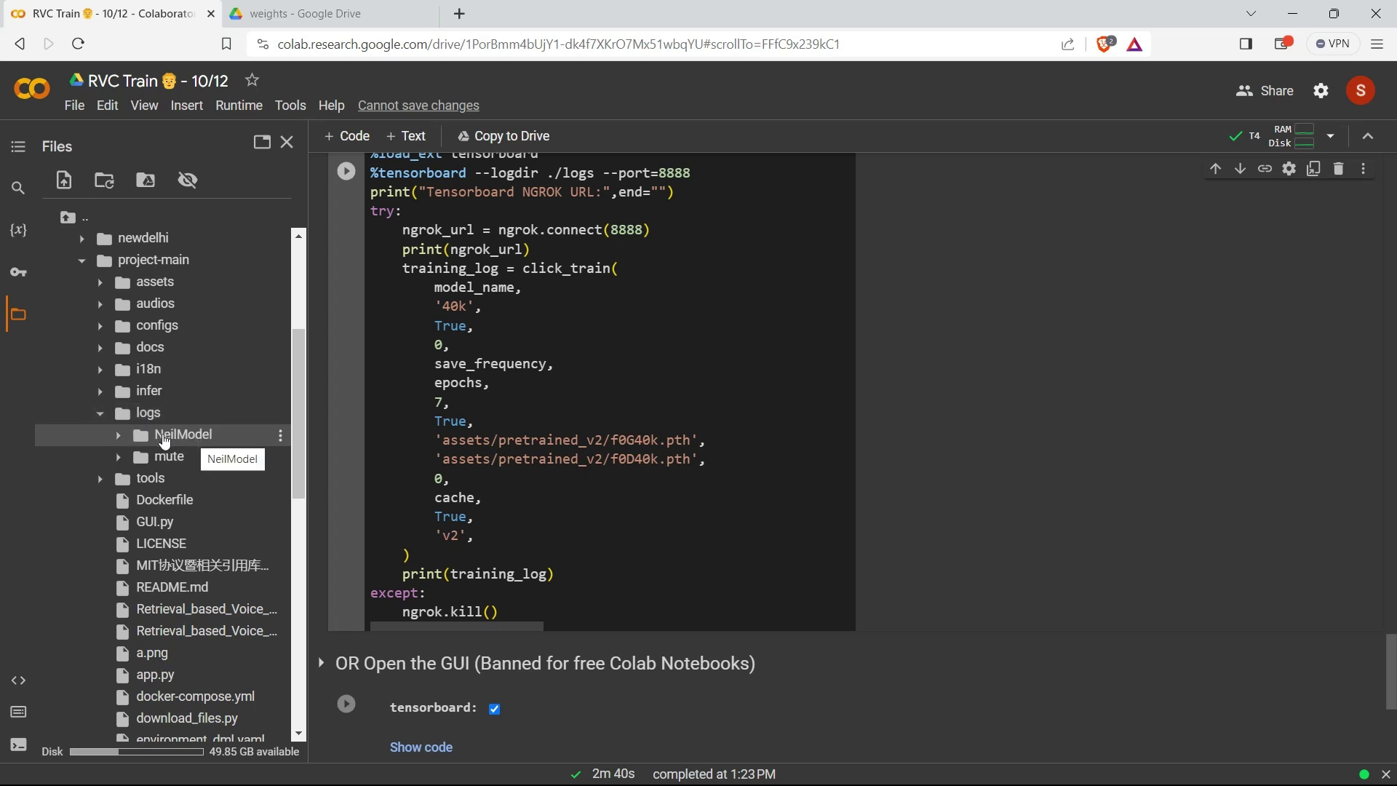
left_click(167, 442)
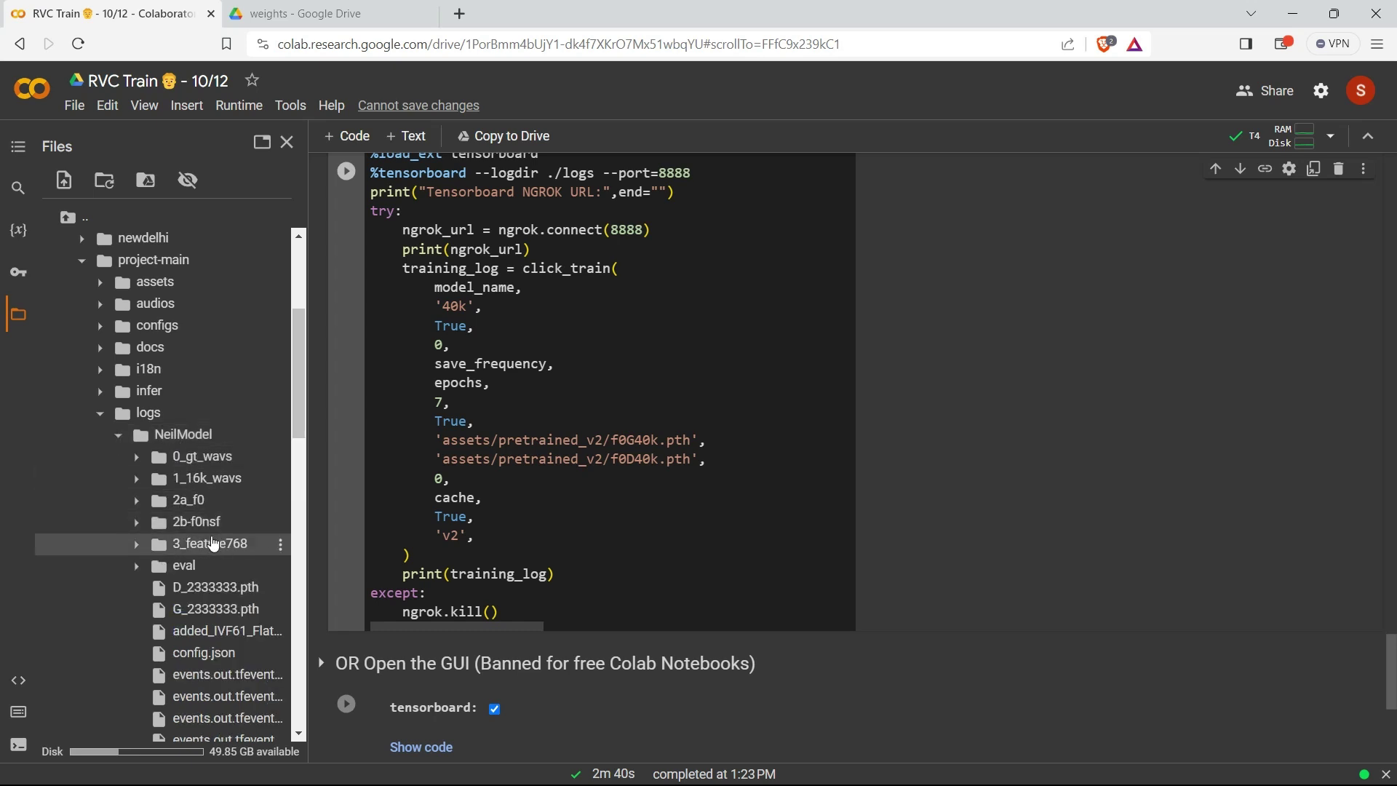
scroll(213, 545, "down", 1)
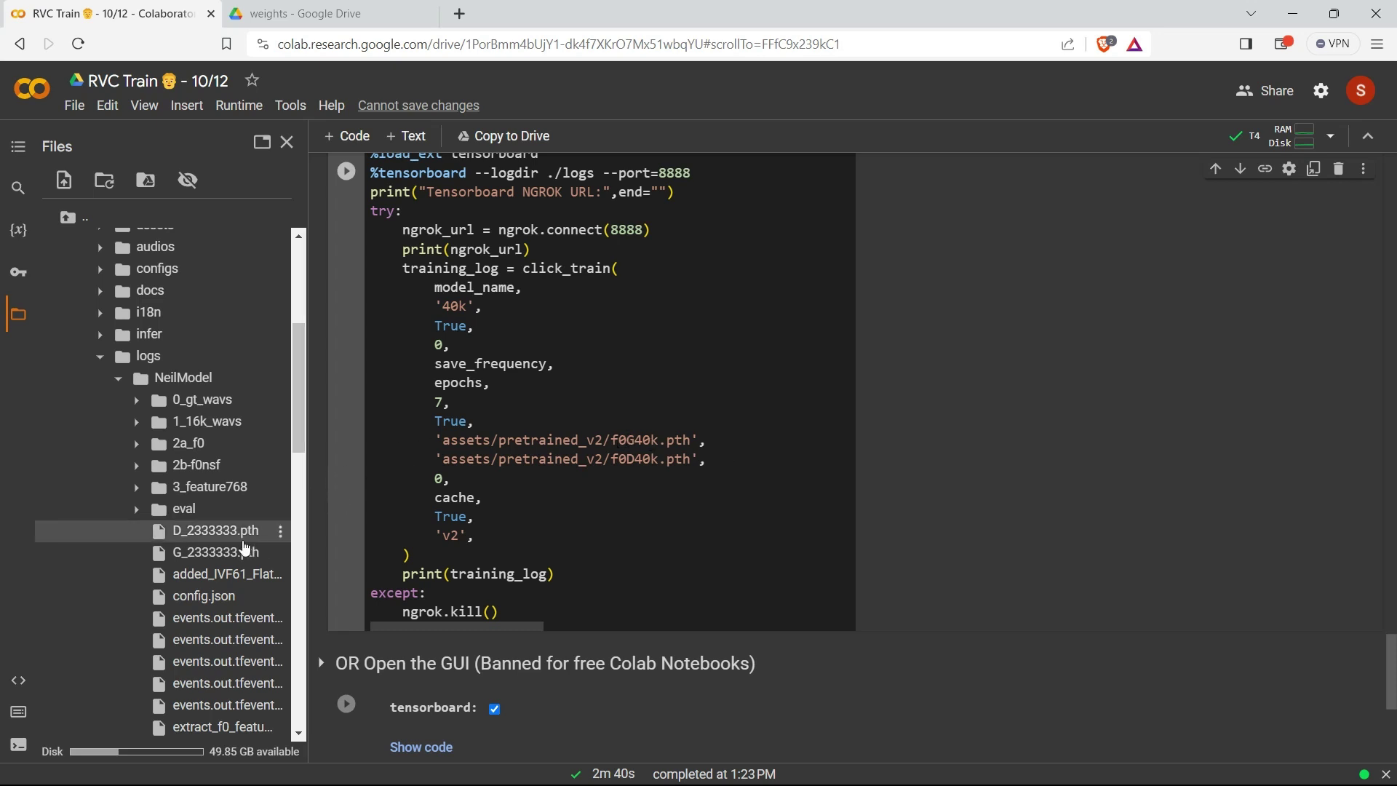
mouse_move(218, 608)
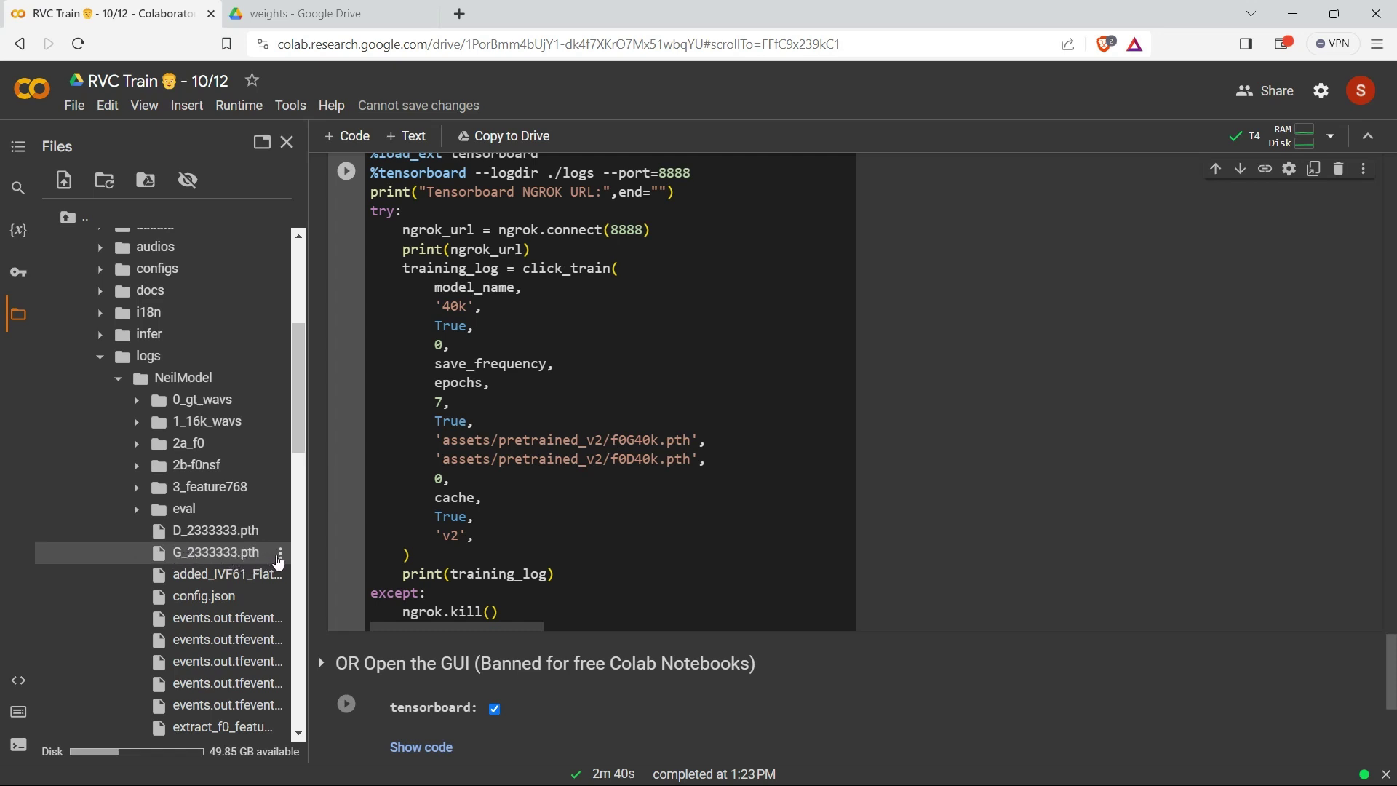
Replace the pretrained generator path in the training call with NeilModel's G_2333333.pth path
left_click(279, 558)
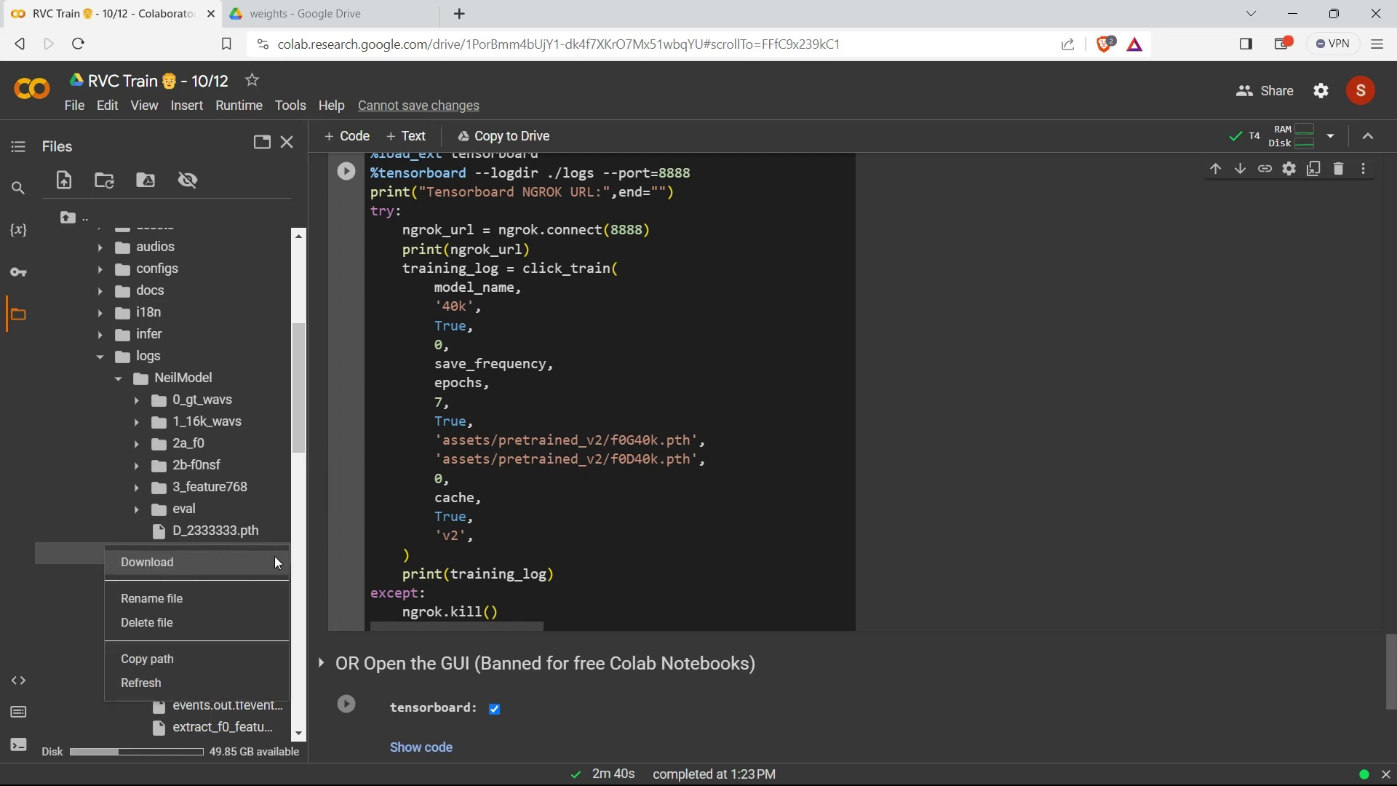
left_click(171, 662)
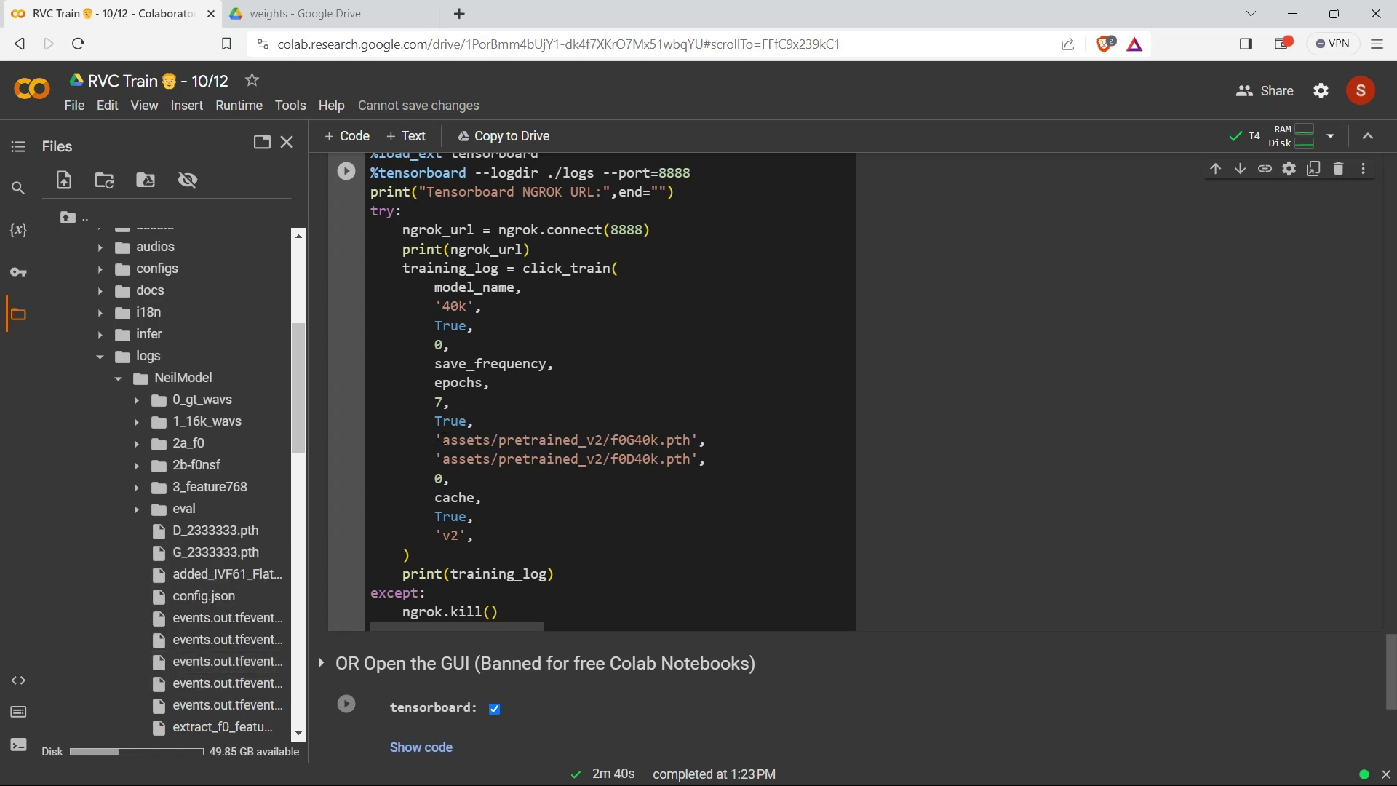
left_click_drag(442, 440, 693, 439)
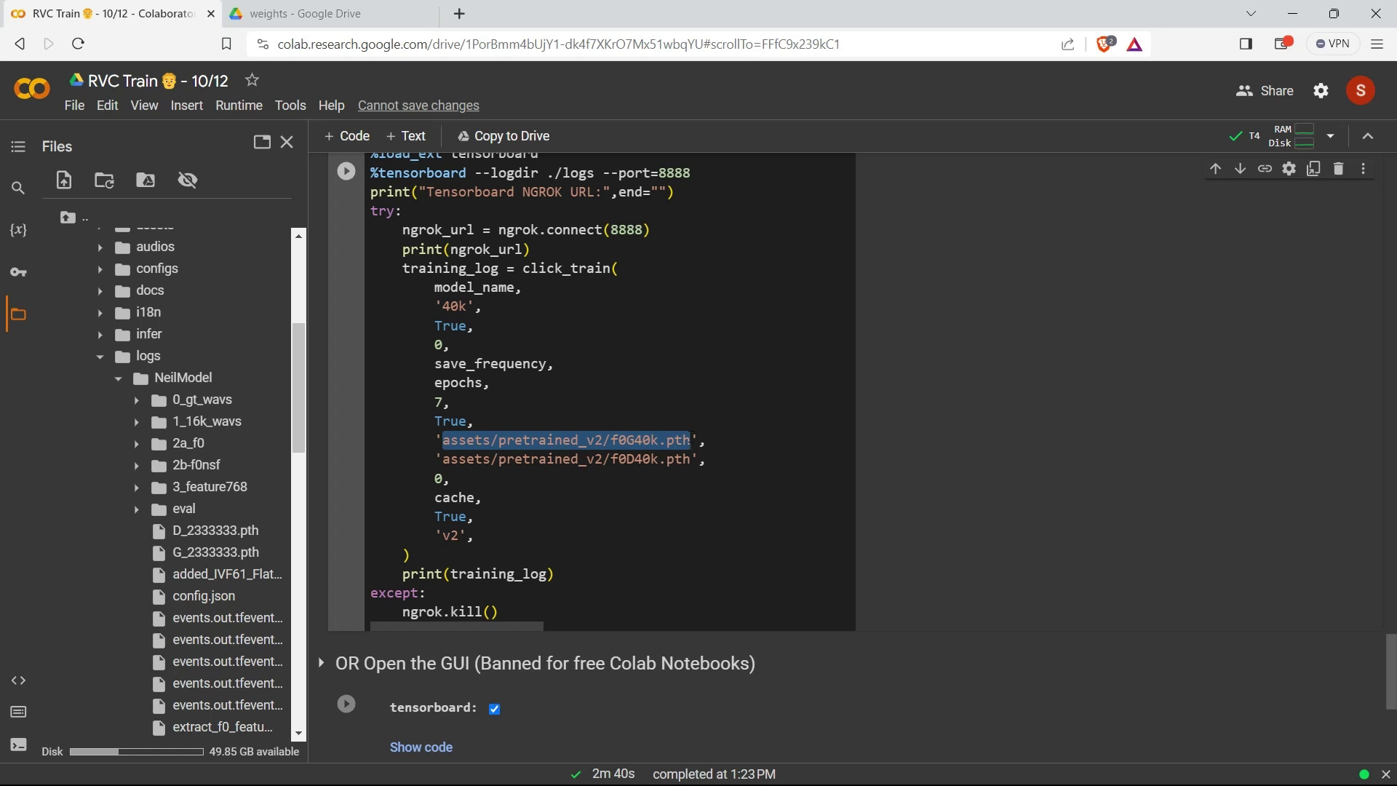
key("ctrl+v")
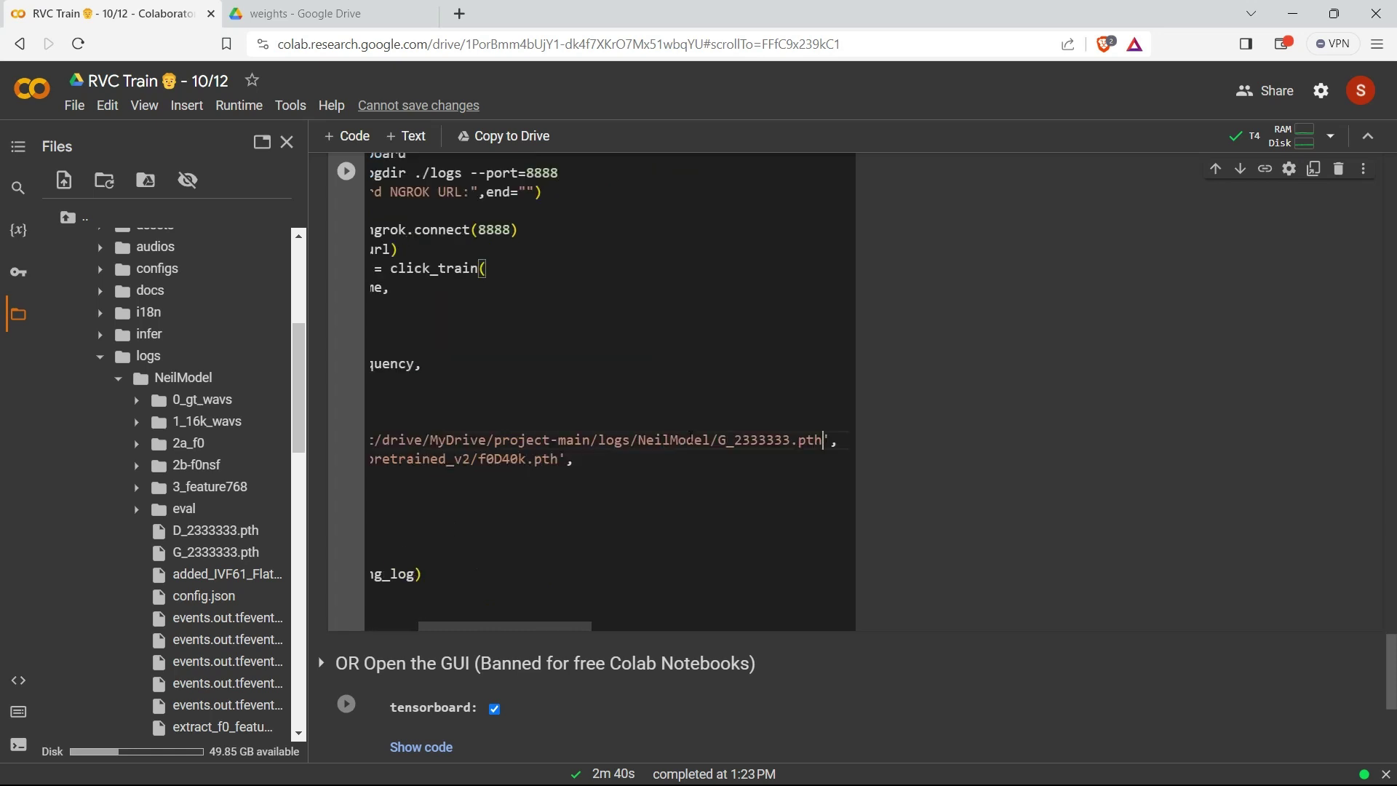
scroll(704, 439, "left", 3)
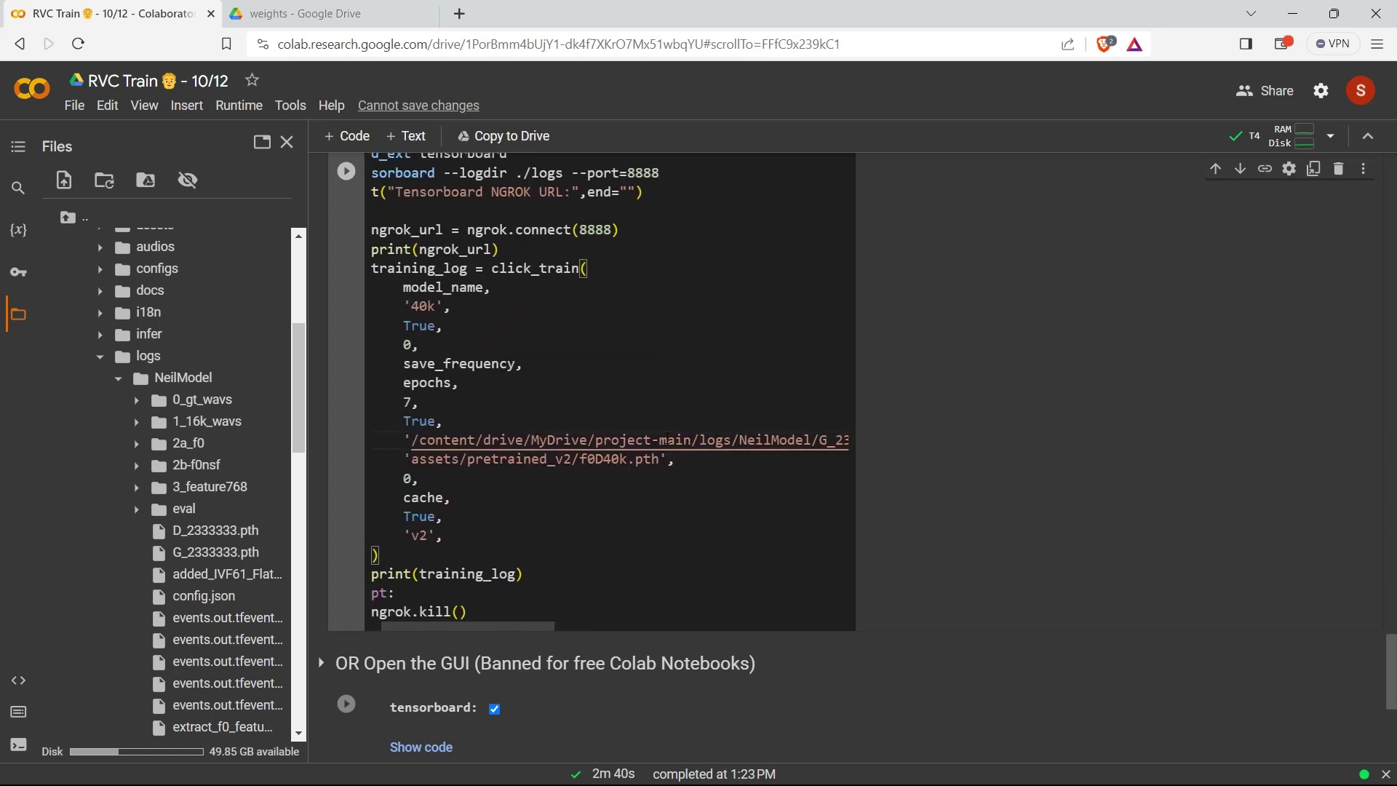
Replace the pretrained f0D40k.pth discriminator path with NeilModel's D_2333333.pth path
left_click(196, 553)
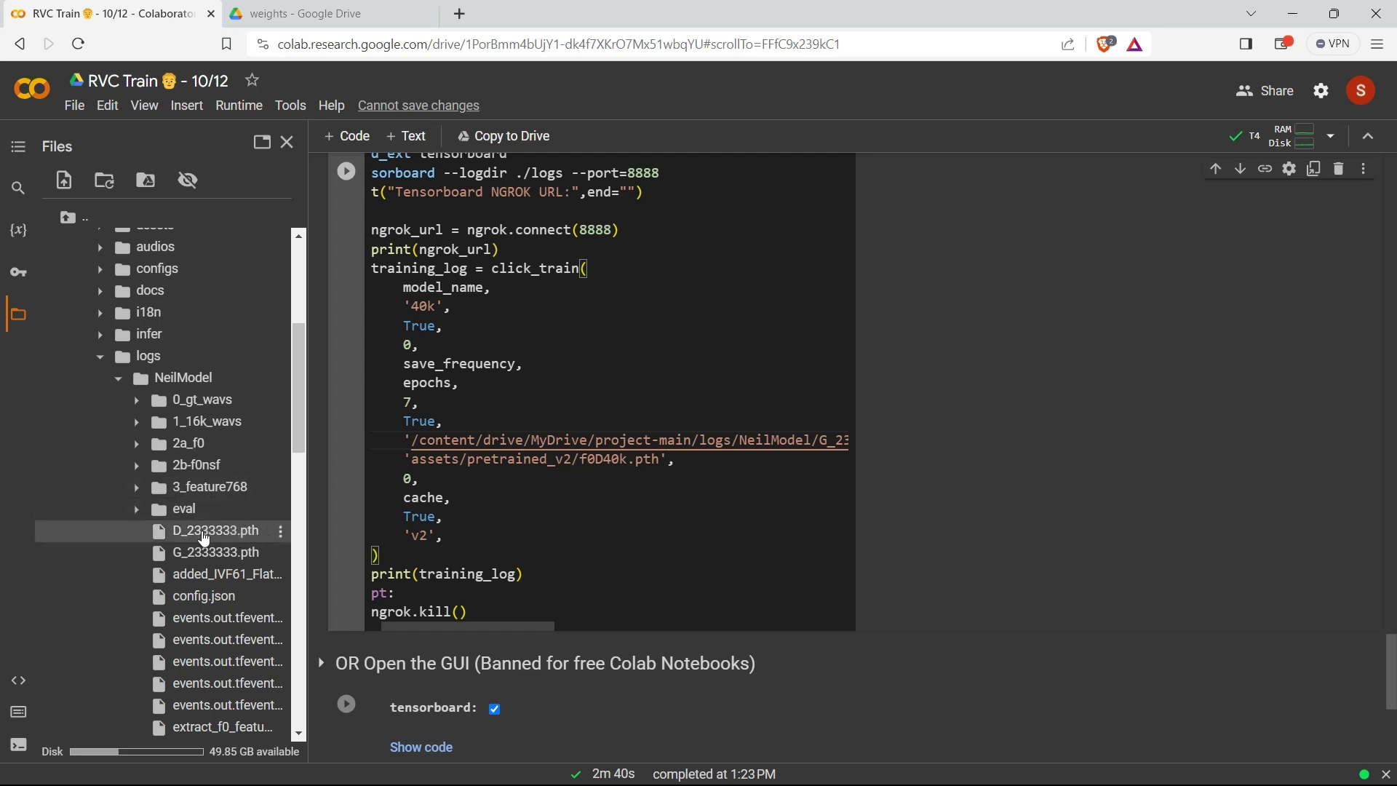
left_click(281, 532)
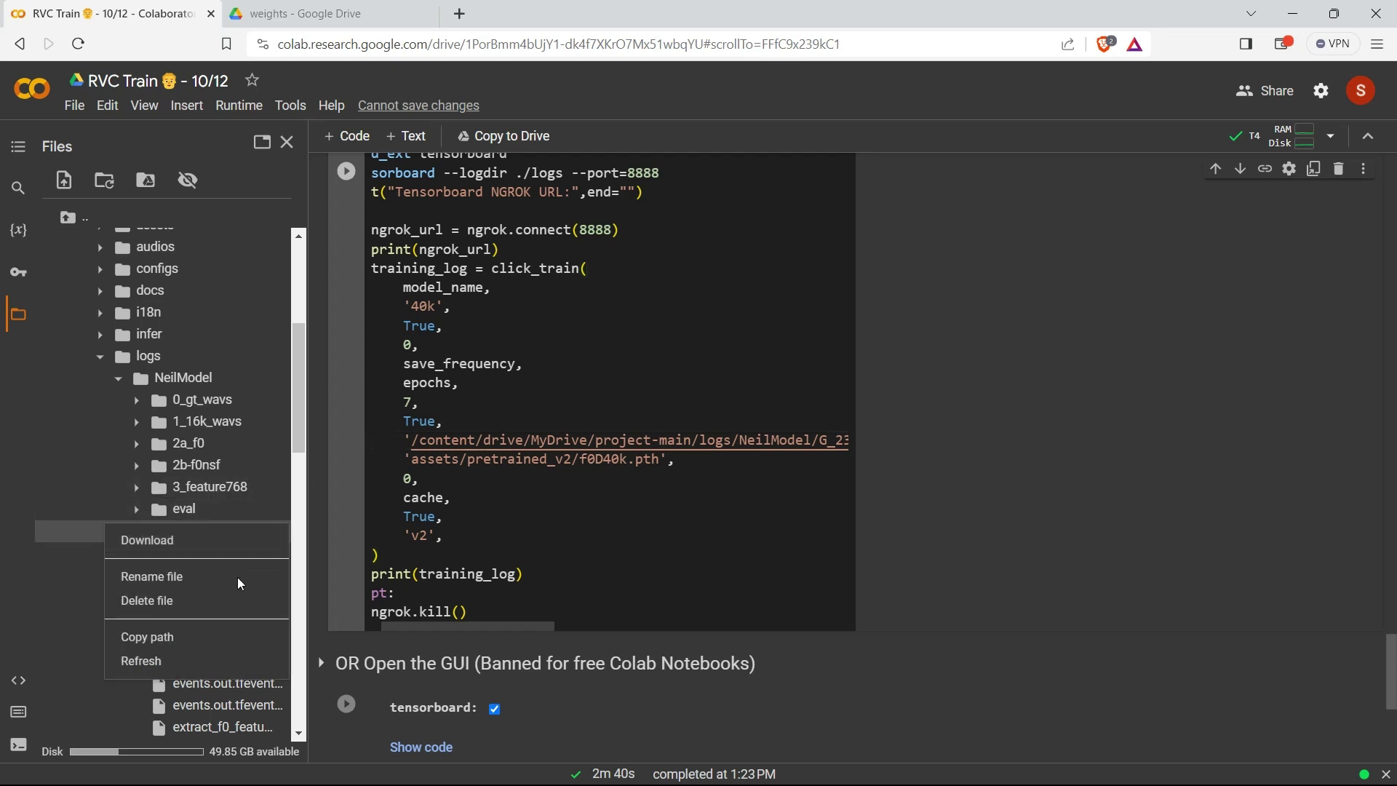
left_click(183, 644)
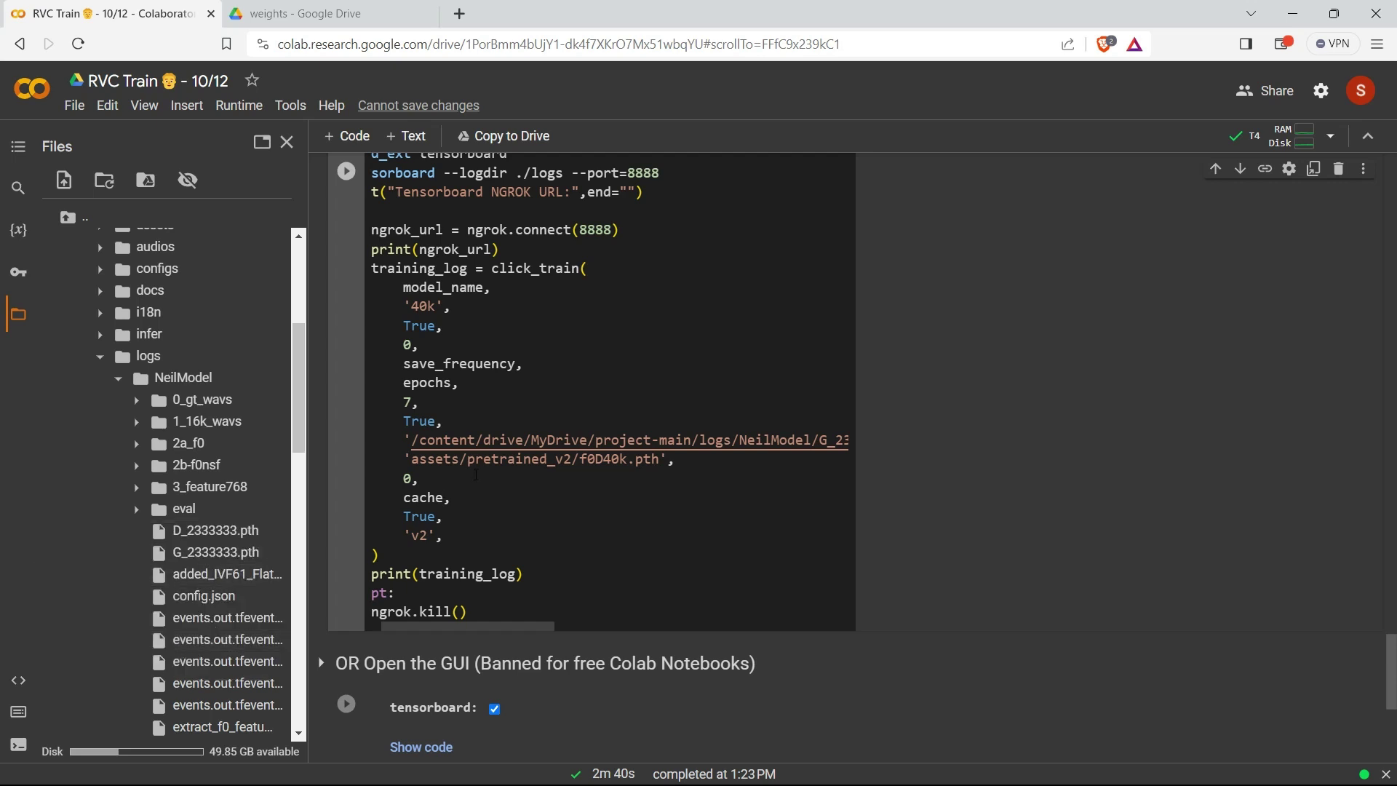
left_click_drag(411, 460, 663, 462)
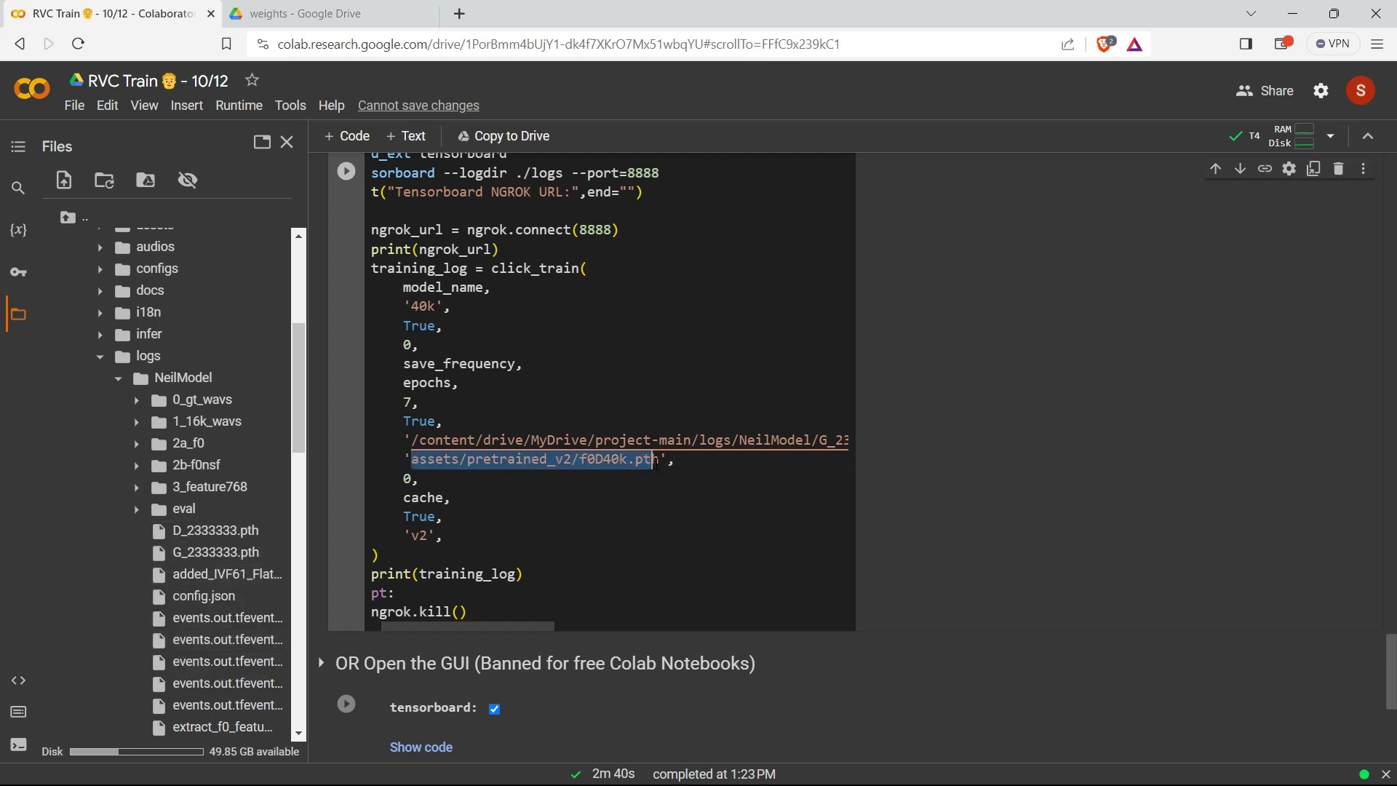
key("ctrl+v")
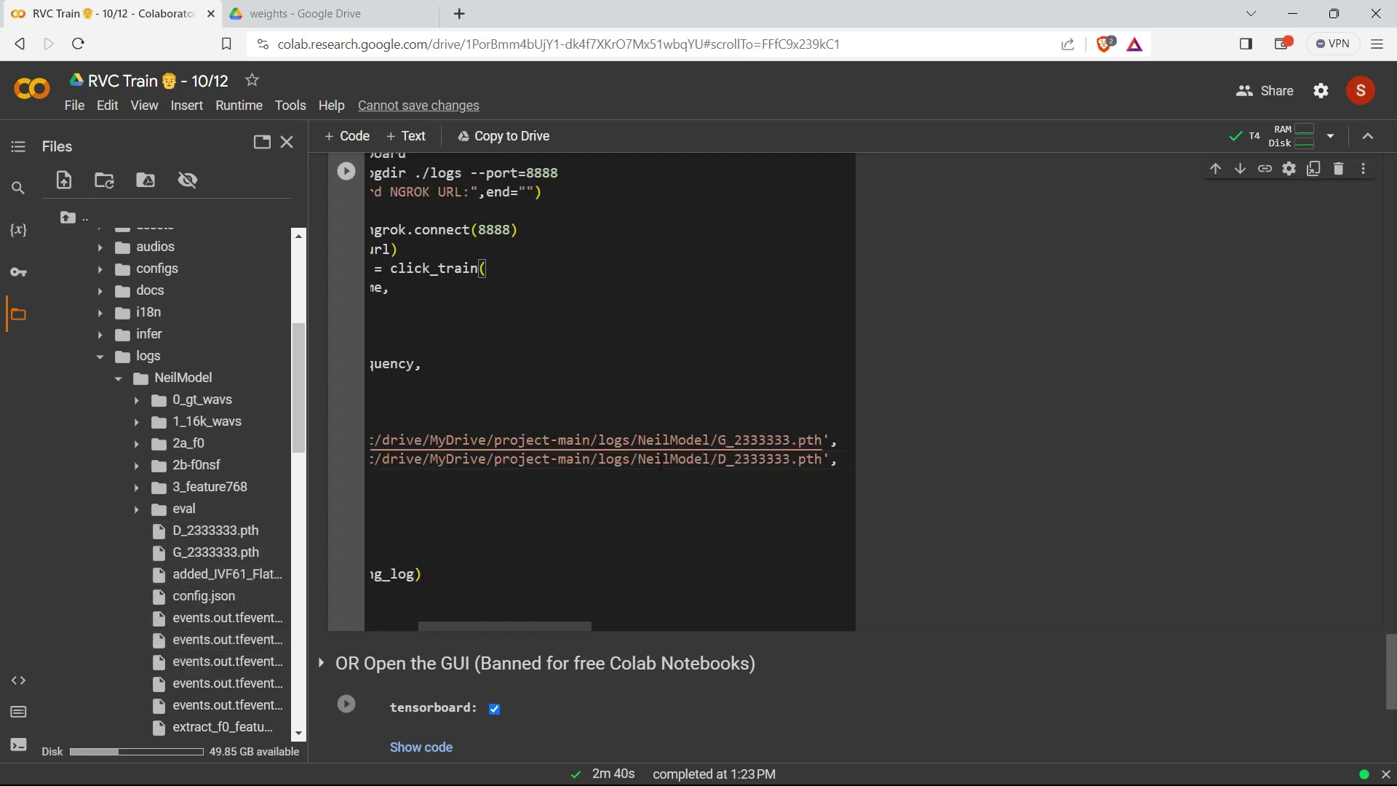
scroll(661, 463, "up", 2)
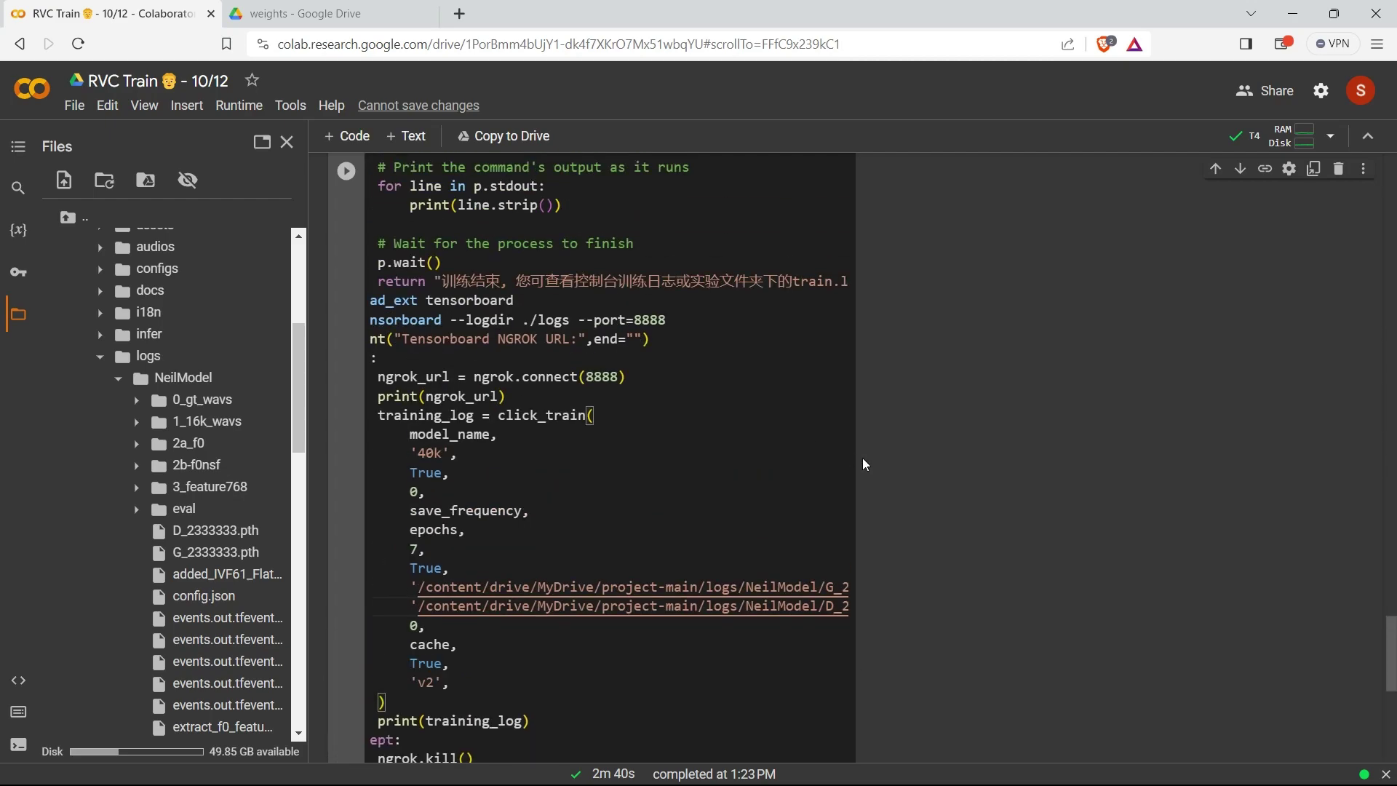
scroll(862, 463, "up", 2)
scroll(863, 465, "up", 3)
scroll(1065, 432, "up", 3)
scroll(1064, 433, "up", 3)
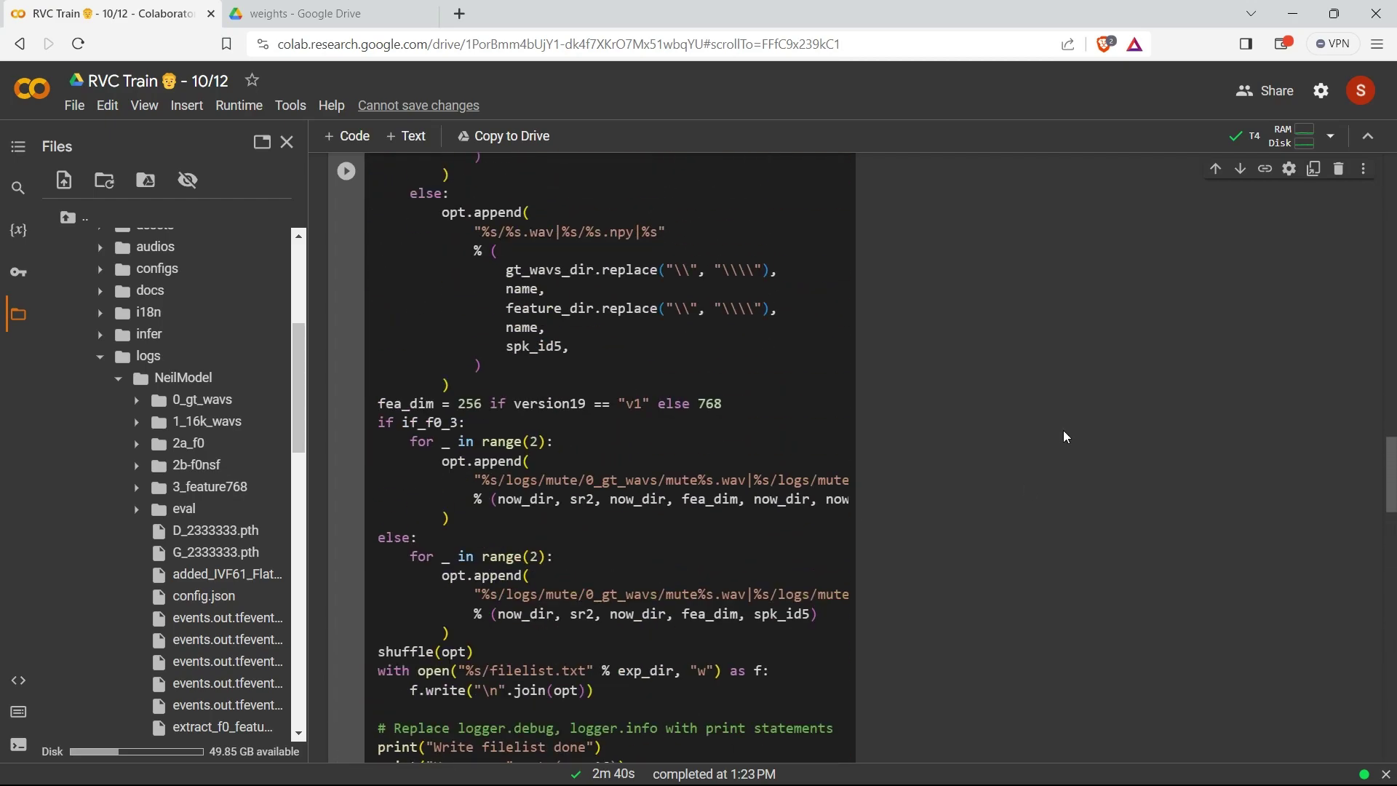
scroll(1064, 432, "up", 3)
scroll(1064, 432, "up", 3)
scroll(1063, 432, "up", 5)
scroll(1064, 433, "up", 5)
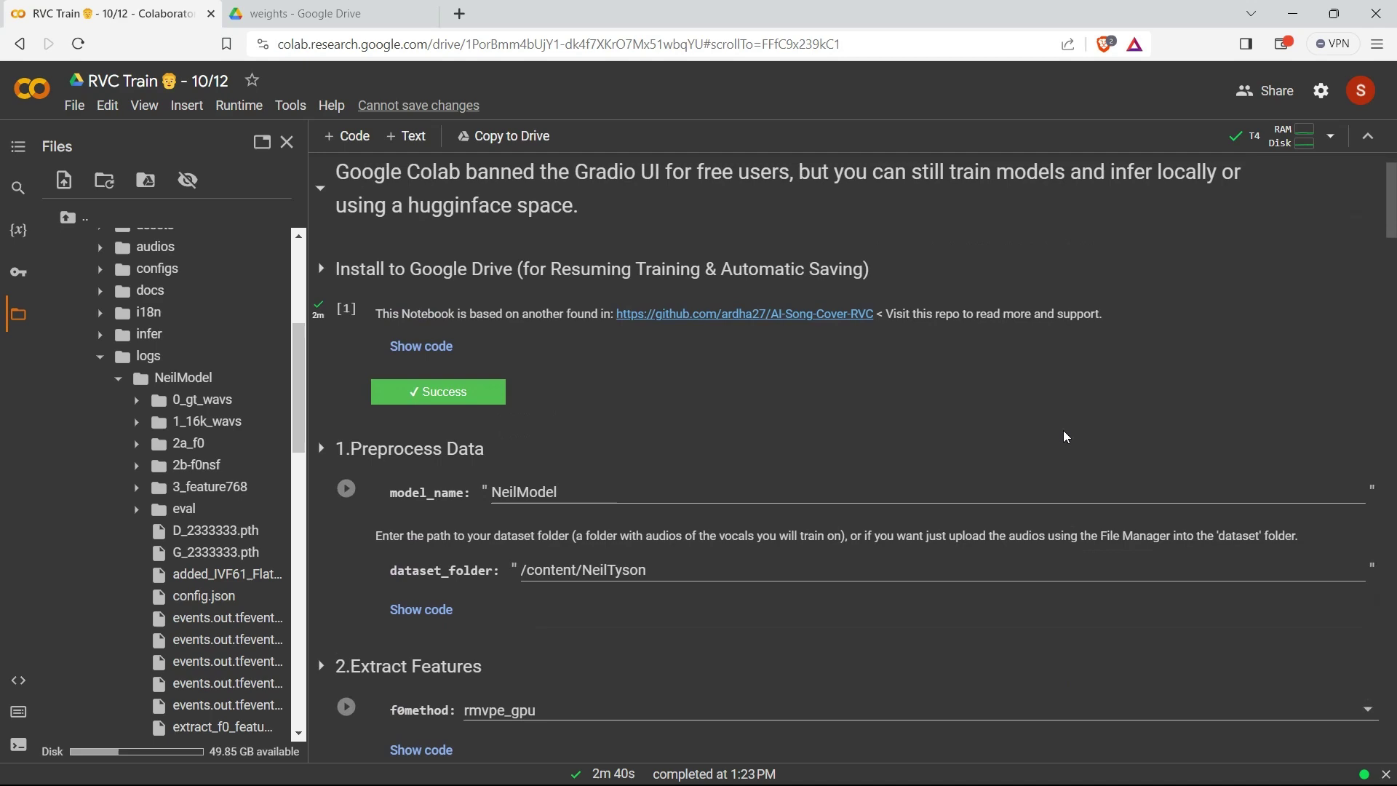
scroll(1064, 432, "down", 2)
scroll(1064, 433, "down", 3)
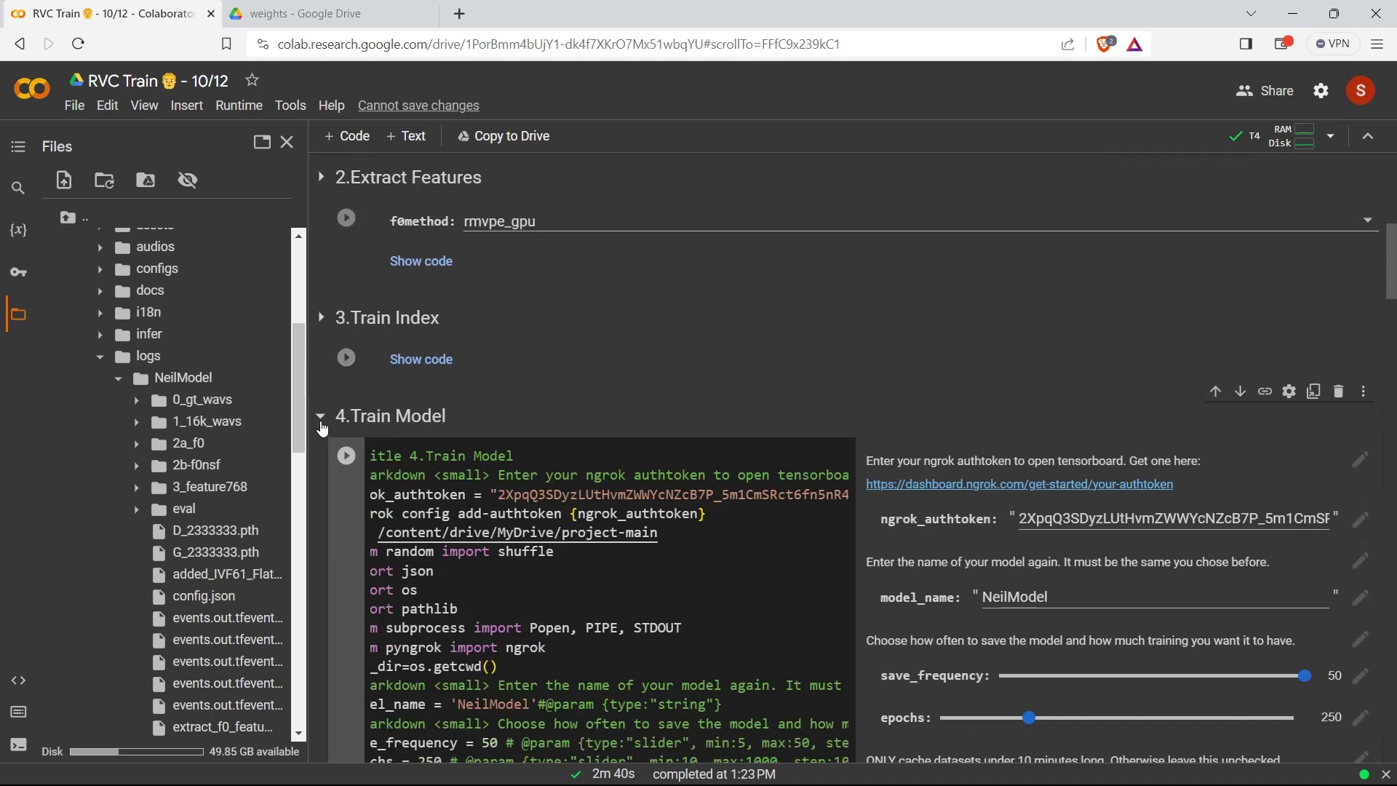
Hide the Train Model code and run the cell, which fails to launch TensorBoard
left_click(323, 423)
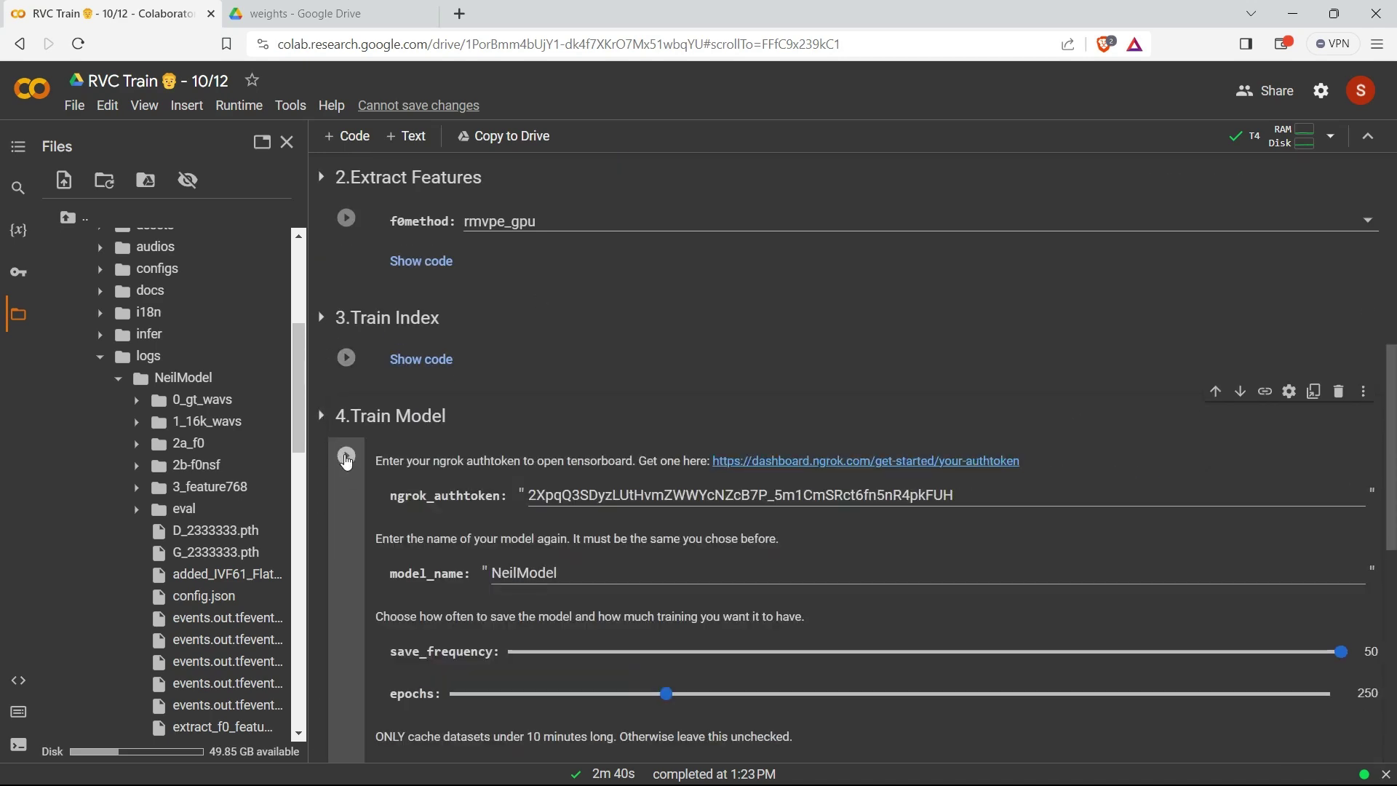
left_click(346, 458)
scroll(576, 382, "down", 3)
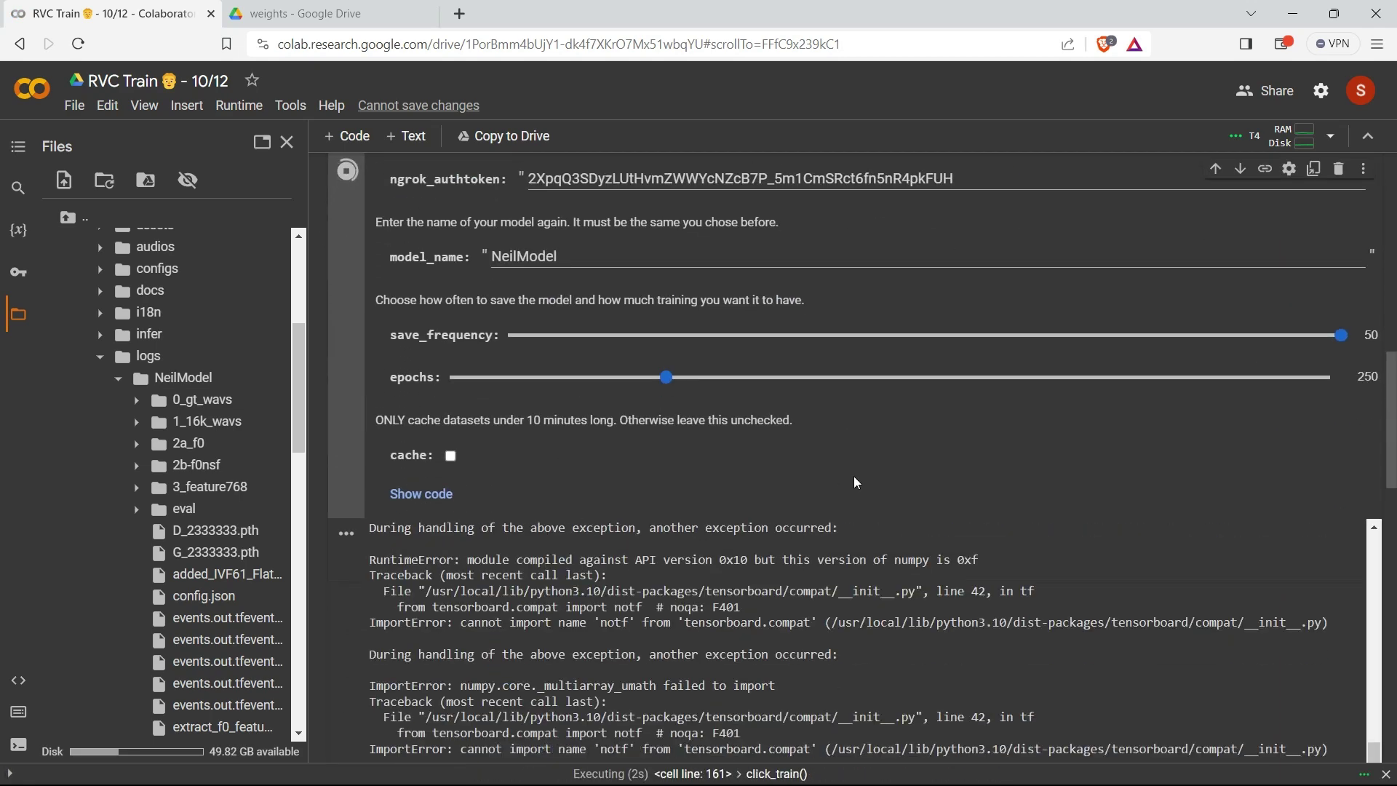
scroll(856, 482, "down", 3)
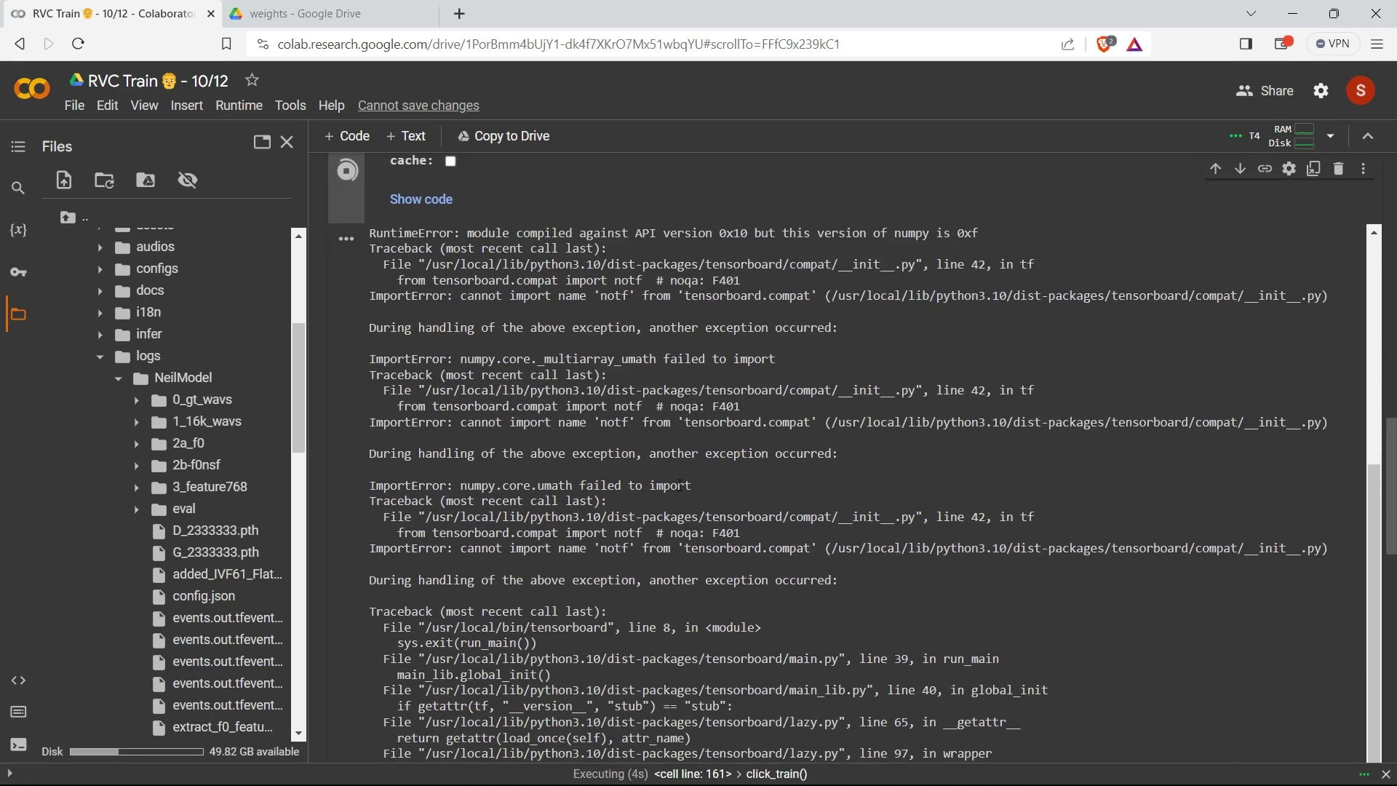
scroll(680, 484, "up", 3)
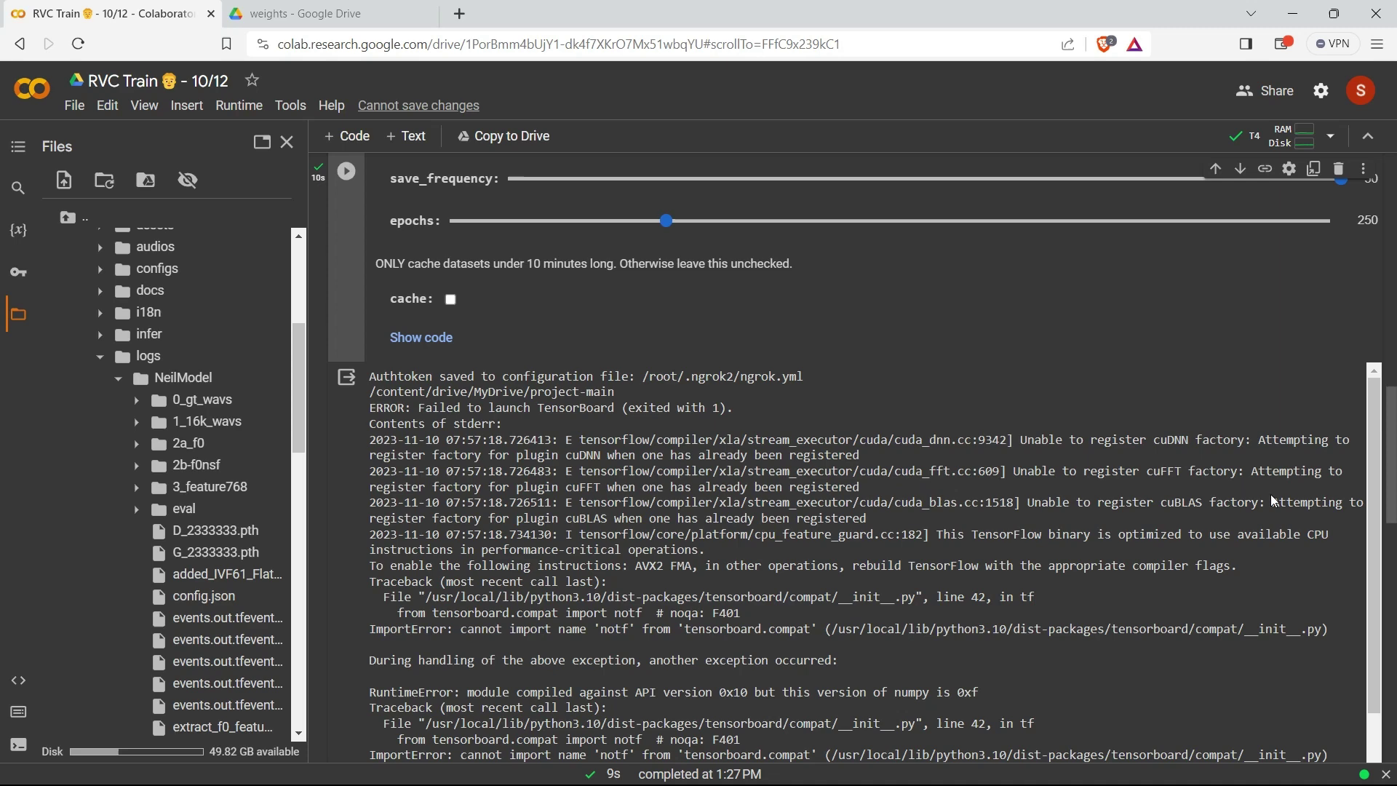
scroll(855, 459, "up", 2)
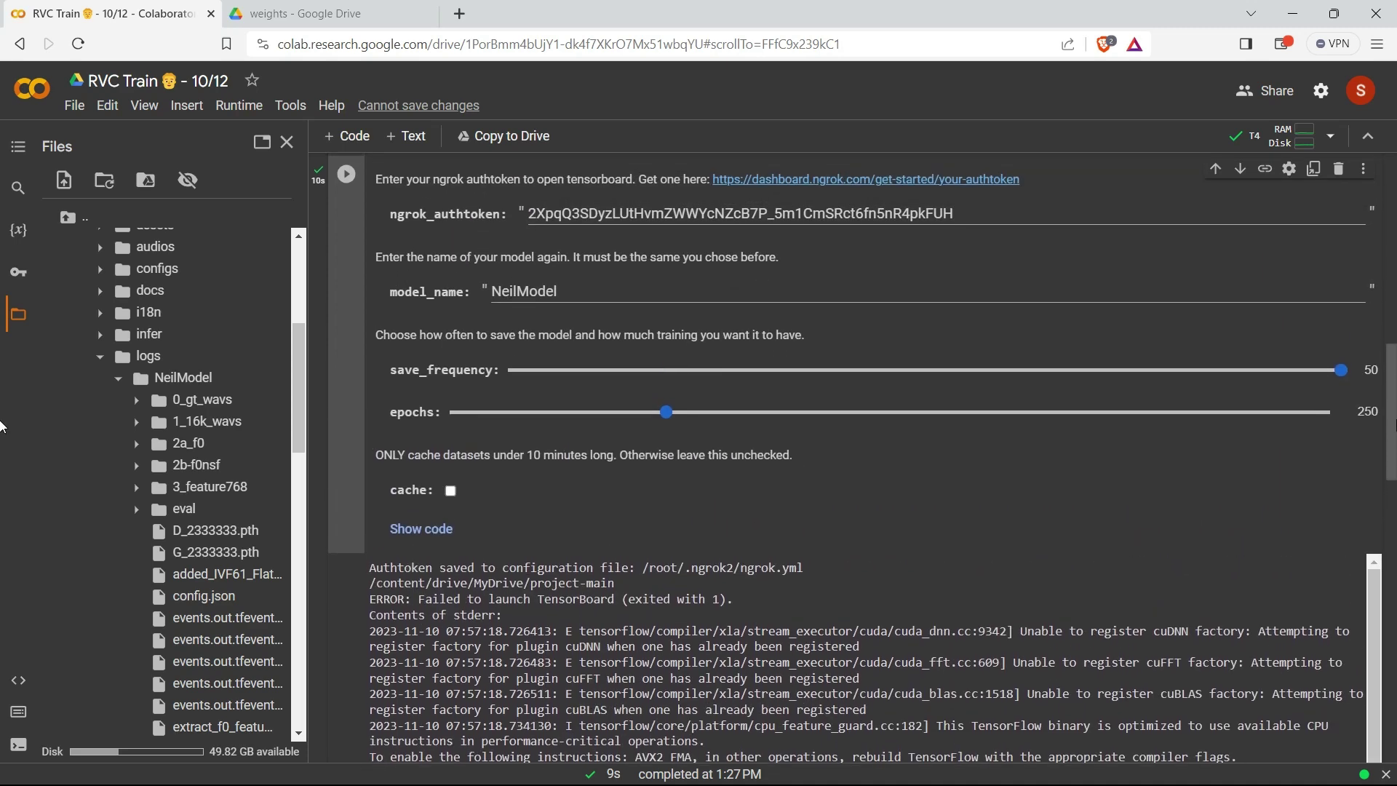
scroll(855, 459, "up", 3)
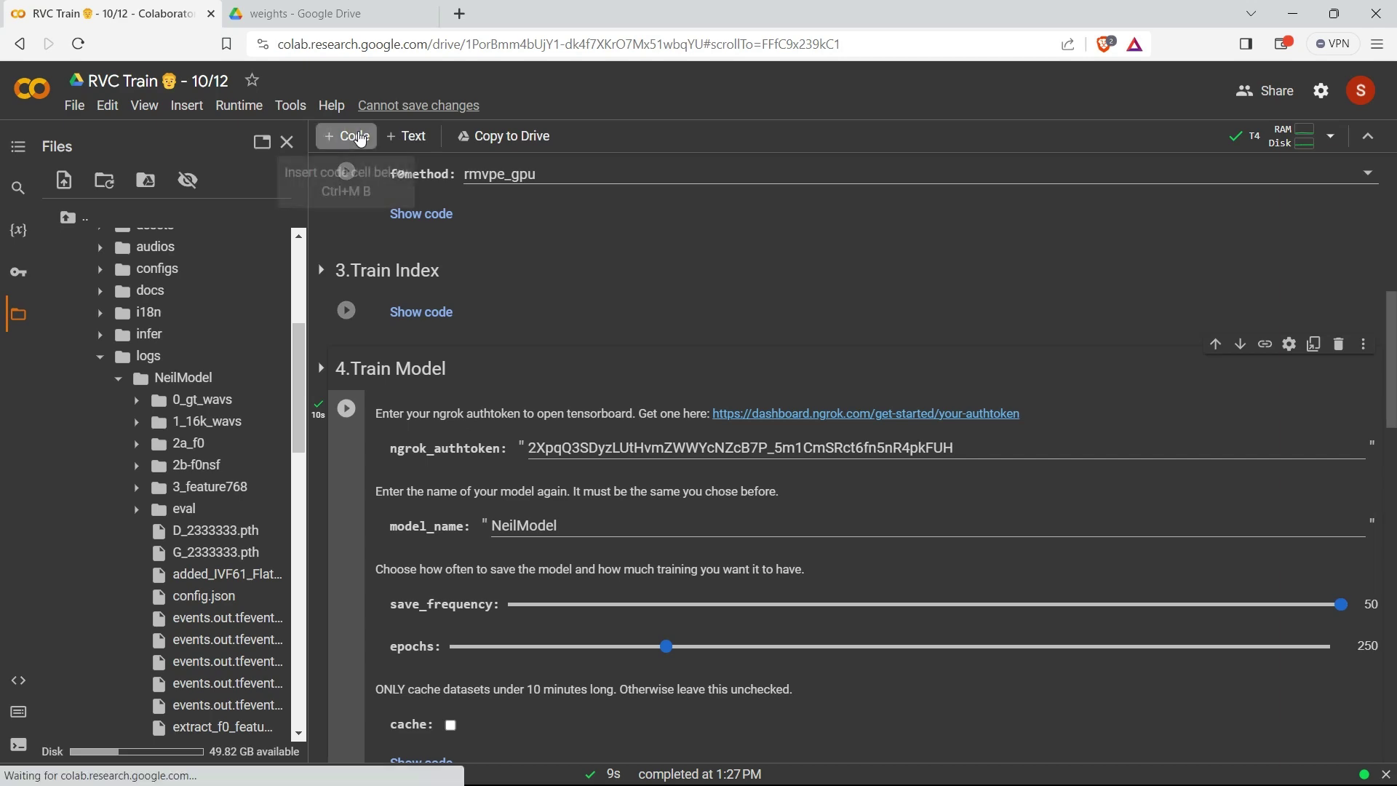
Add and run a new code cell with !pip install numpy==1.23.5
left_click(361, 139)
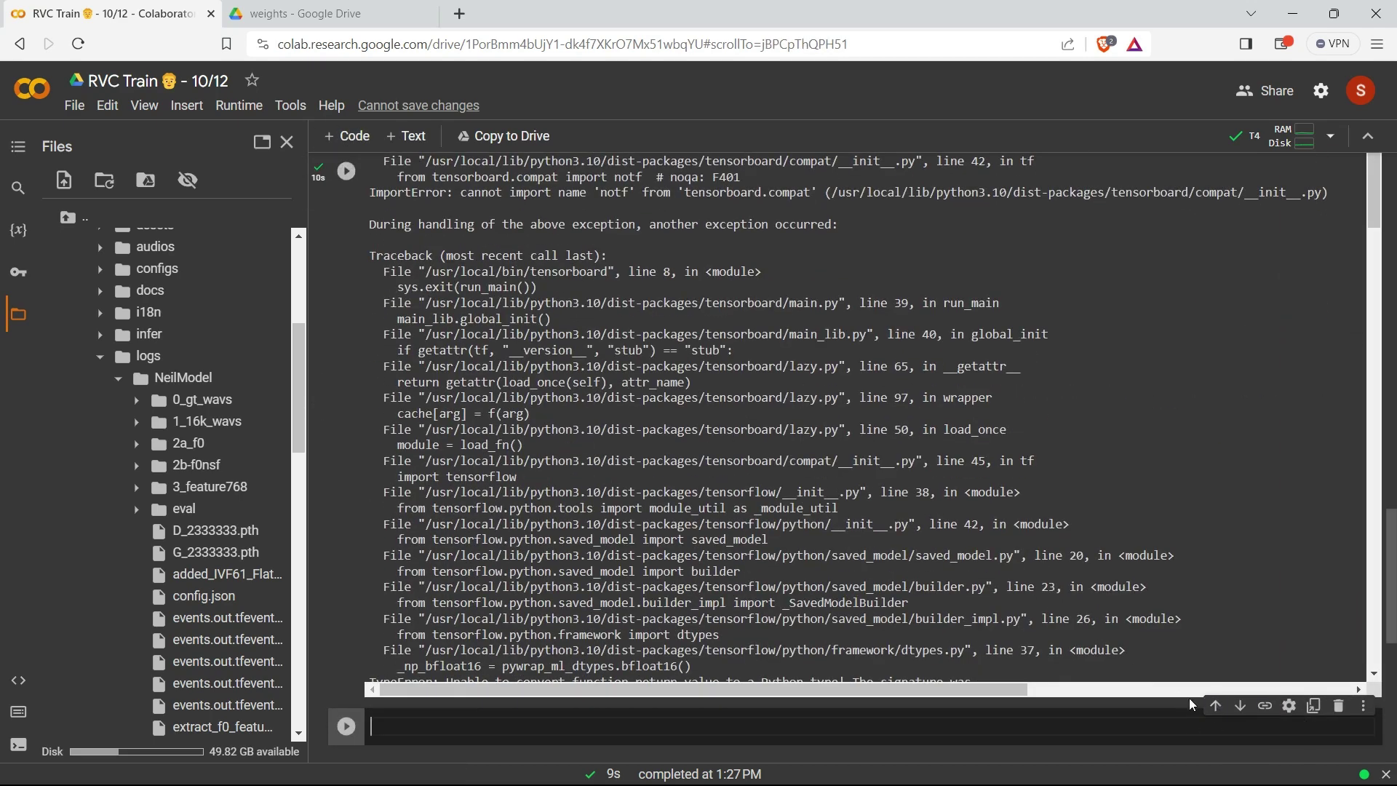
scroll(885, 614, "up", 10)
scroll(683, 596, "down", 2)
type("!")
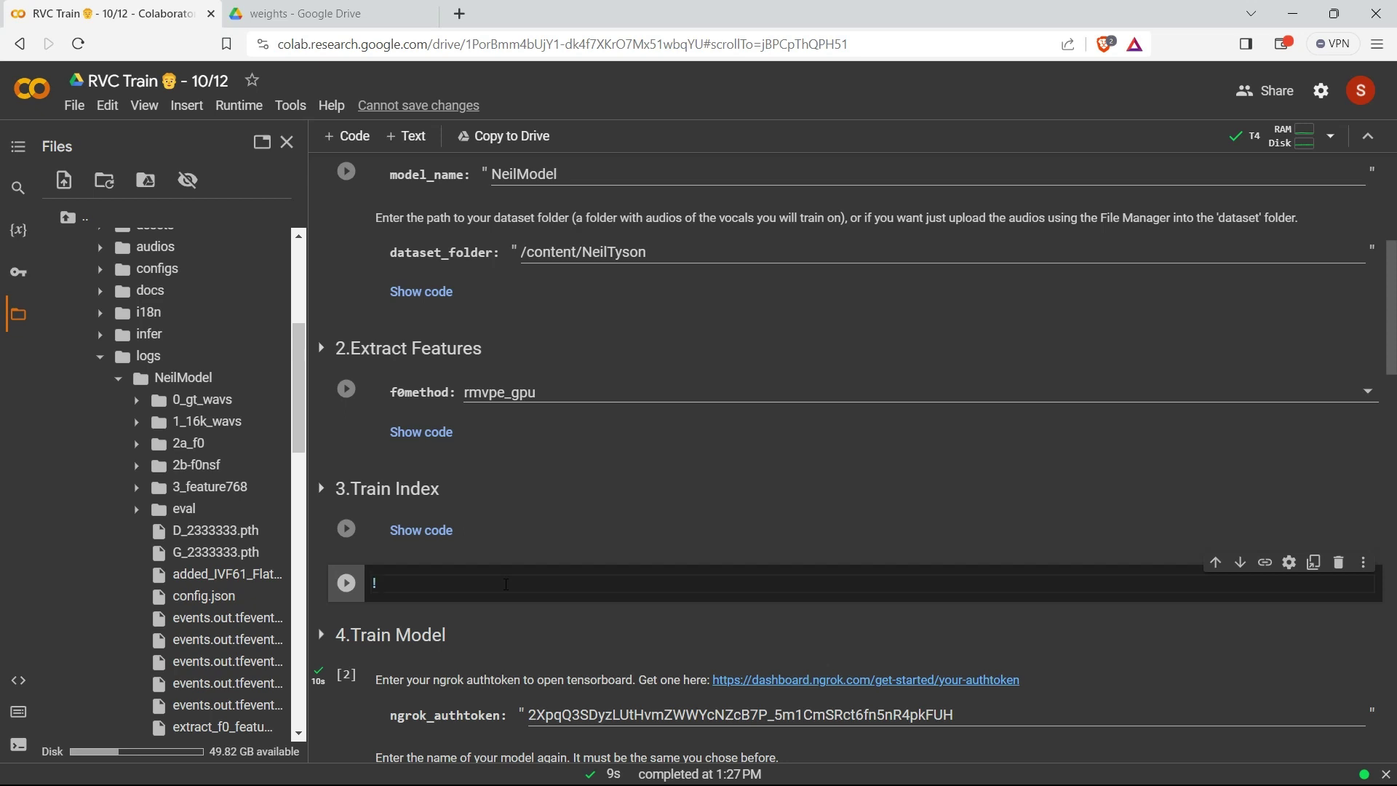
type("pip install")
type(" numpy==")
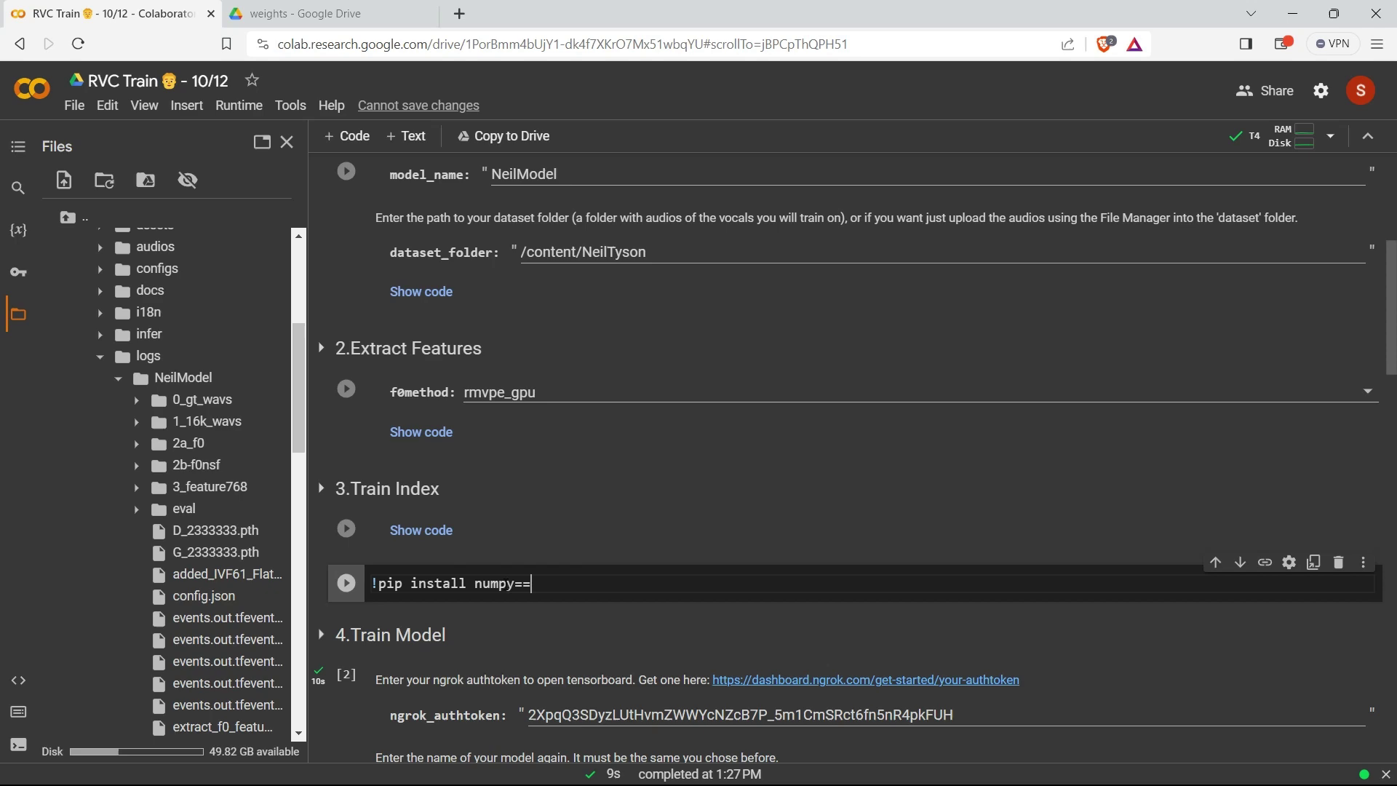
type("1.23.5")
key("shift+Return")
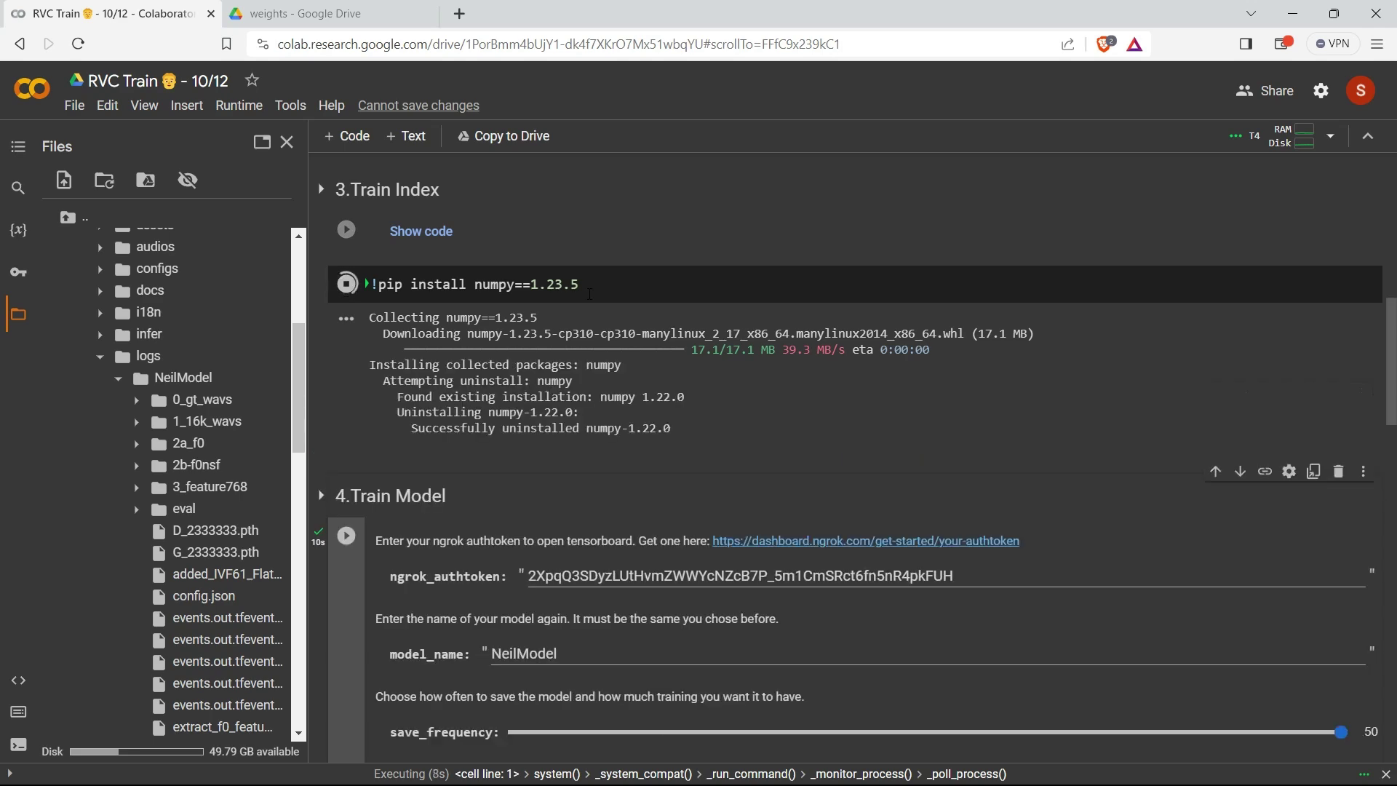
scroll(372, 443, "down", 2)
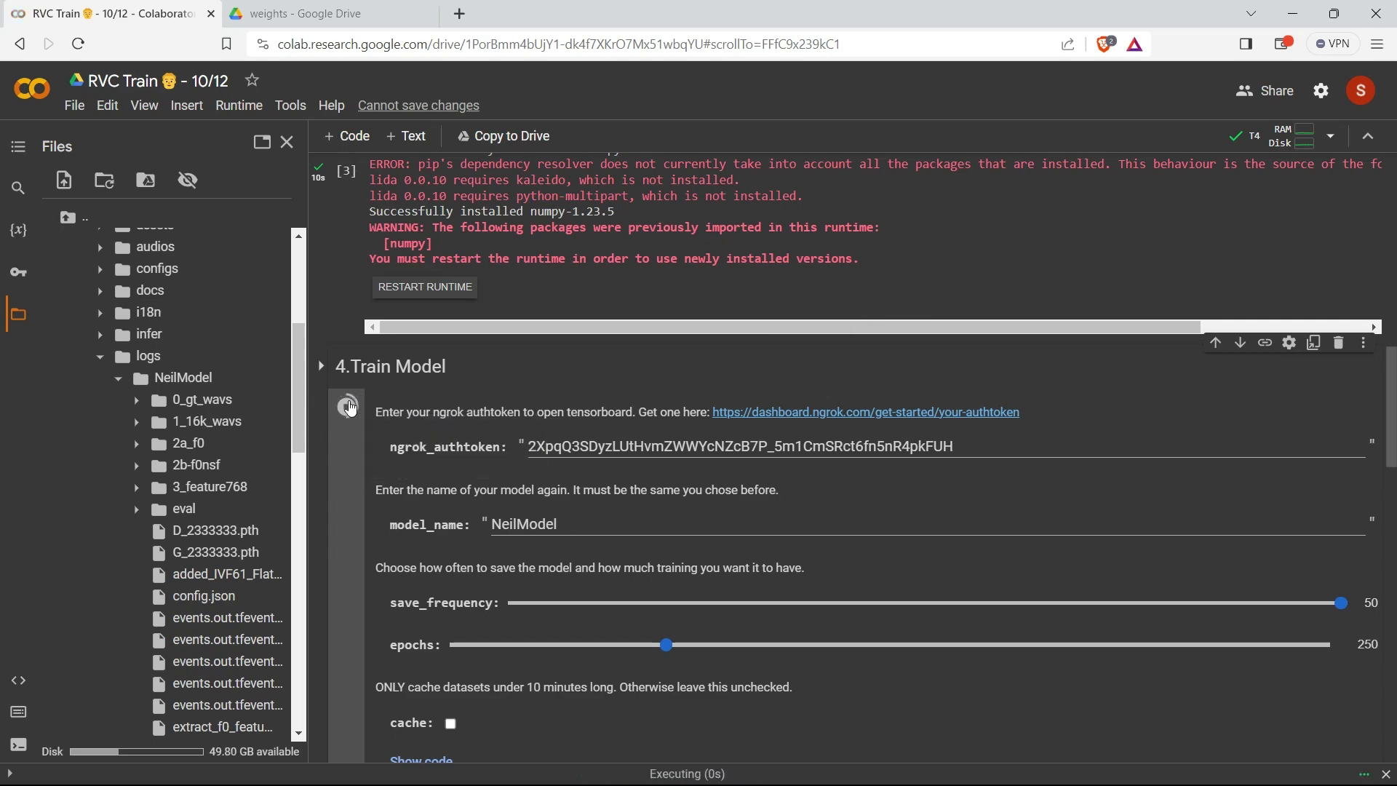
scroll(348, 407, "down", 3)
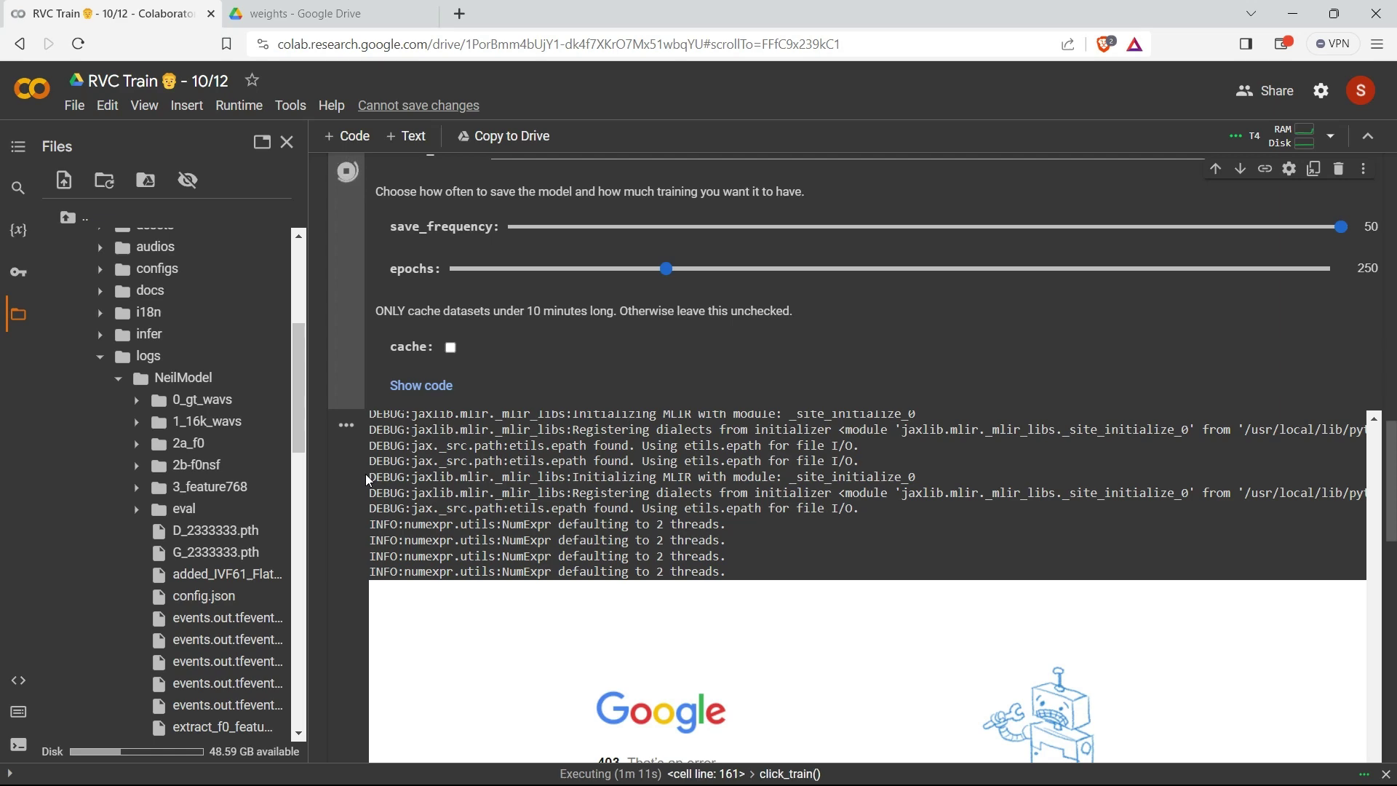
mouse_move(743, 492)
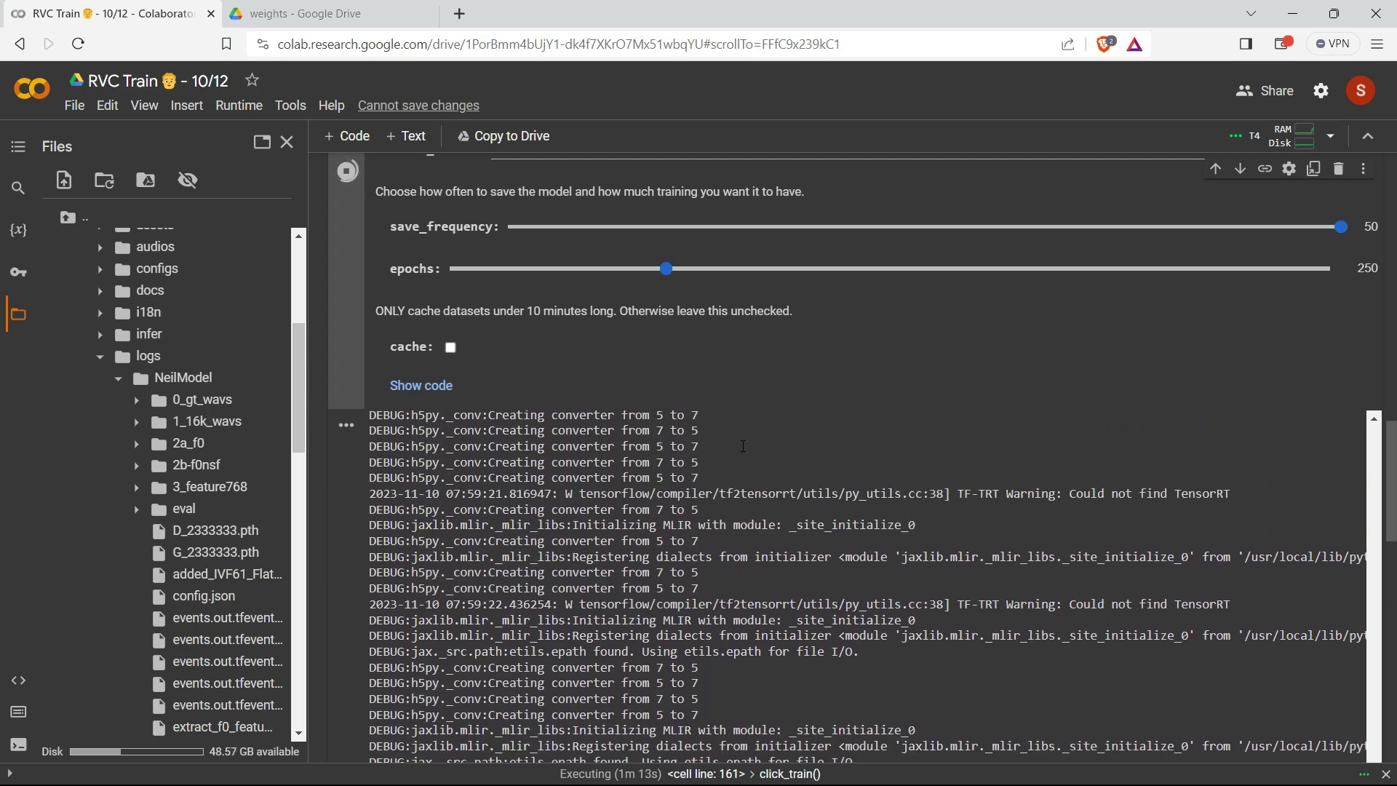
scroll(743, 446, "up", 3)
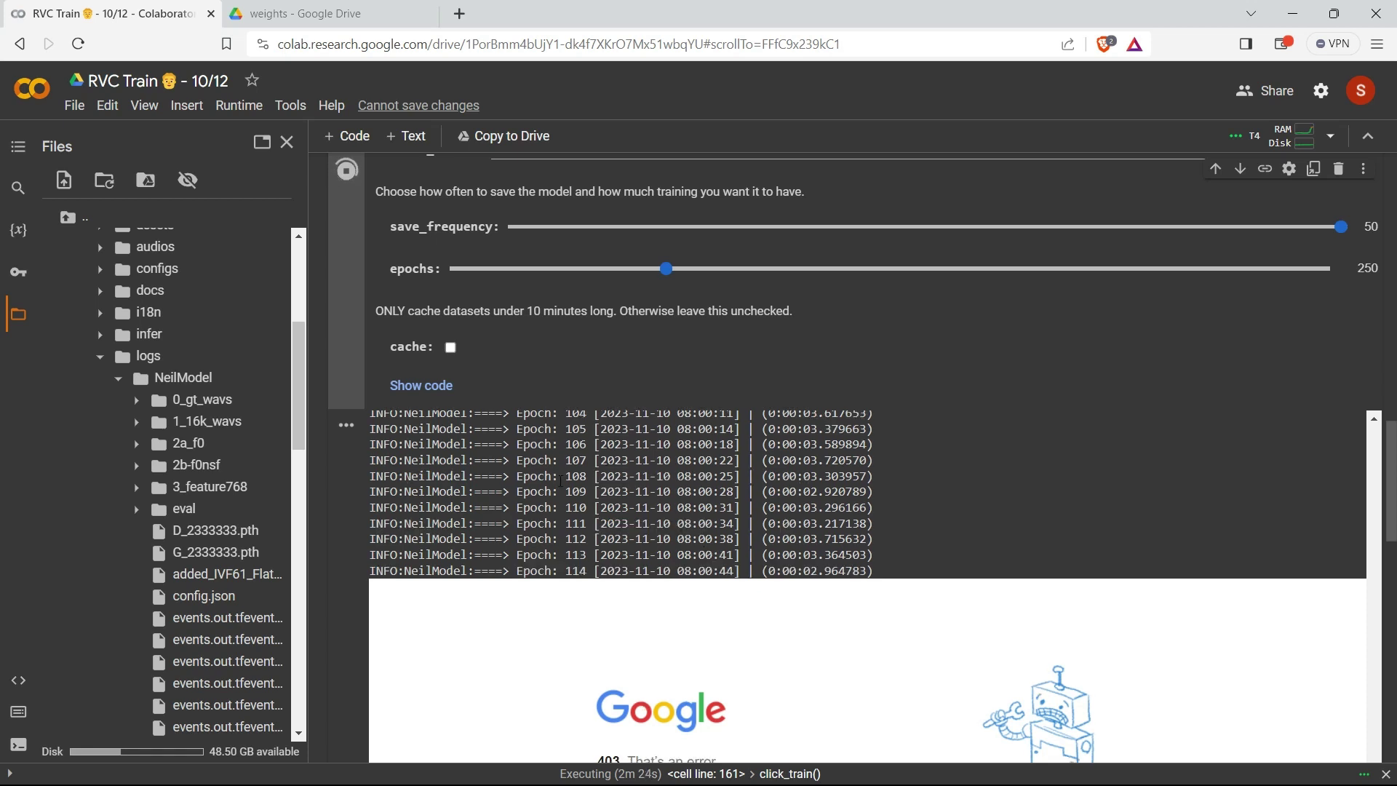
Stop the Train Model cell once NeilModel training has logged epochs up to 116
left_click(346, 175)
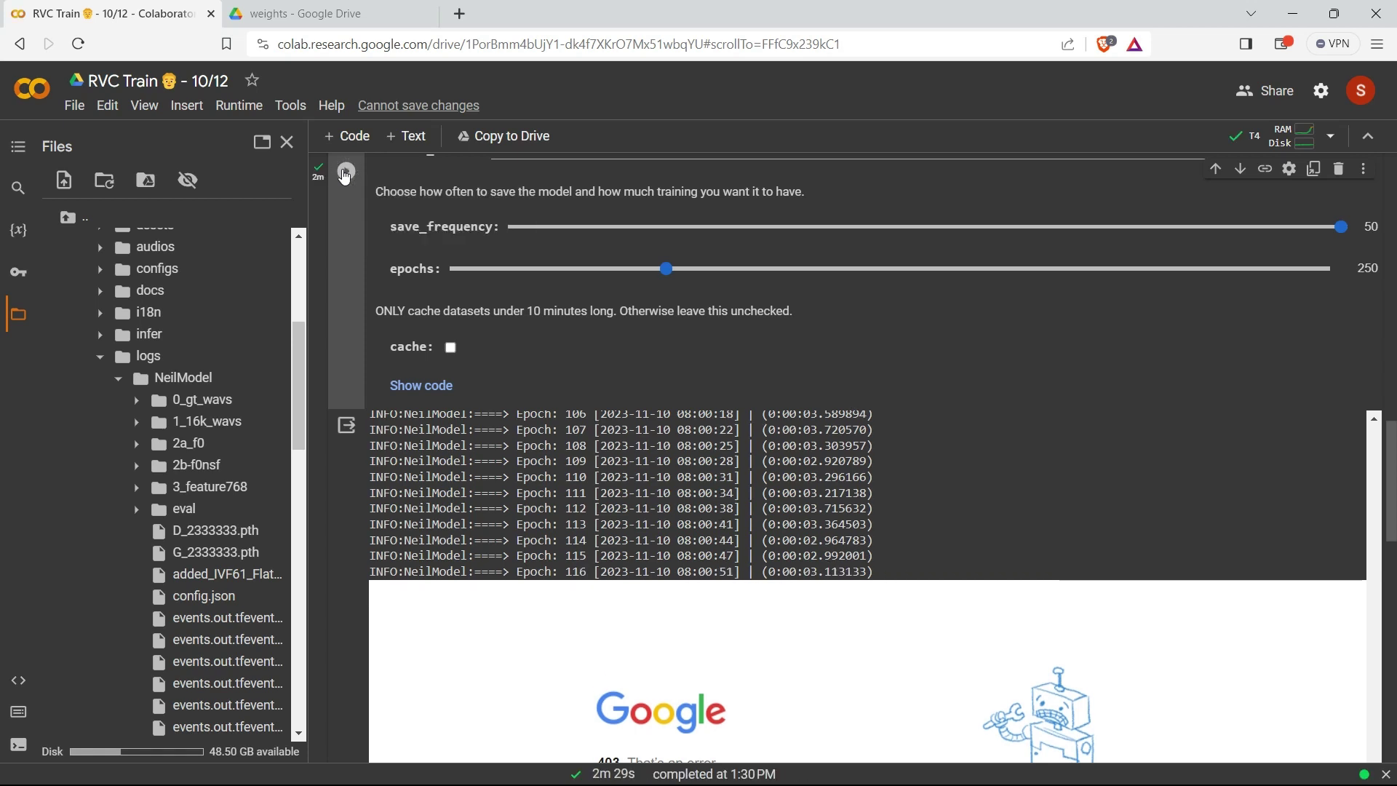